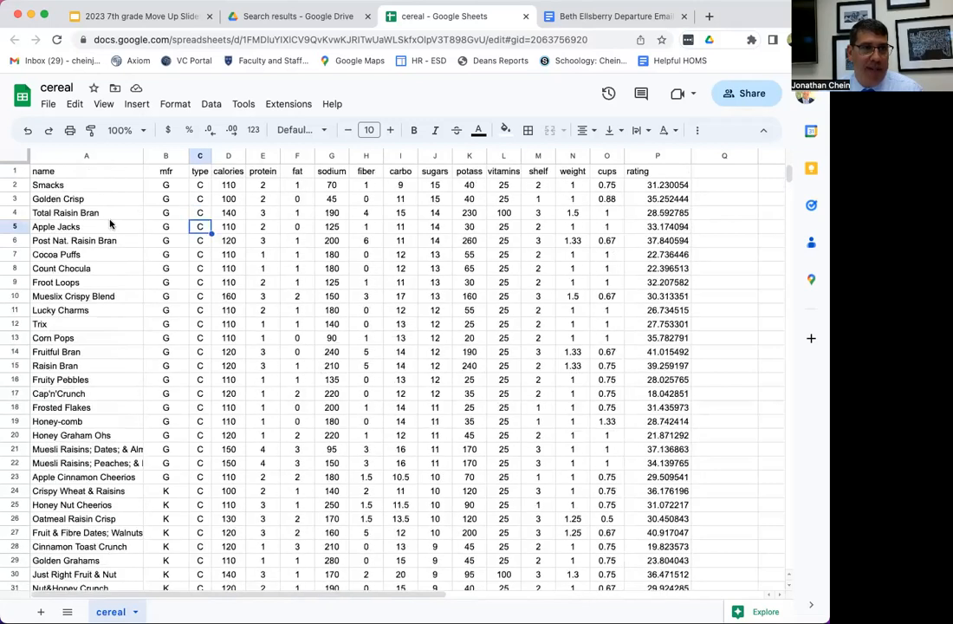
- Freeze the header row so the column names stay fixed above the cereal data
click(15, 171)
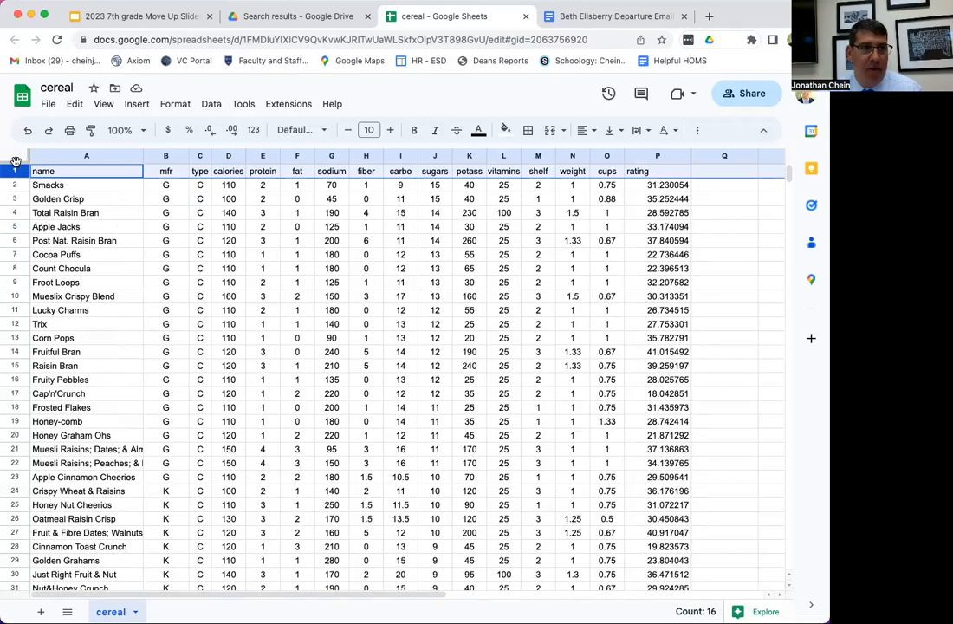
drag(16, 166, 16, 165)
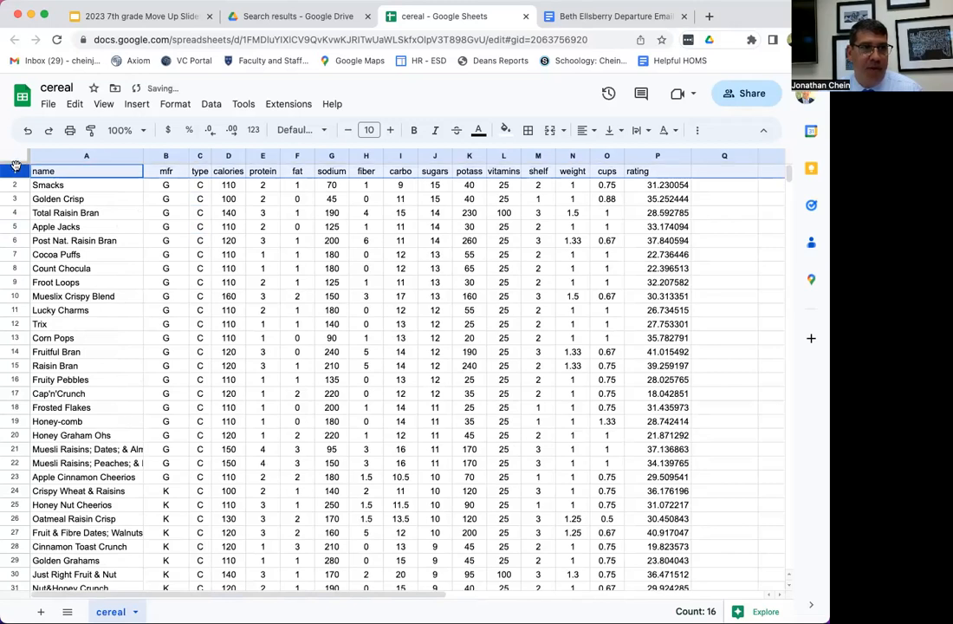
click(54, 200)
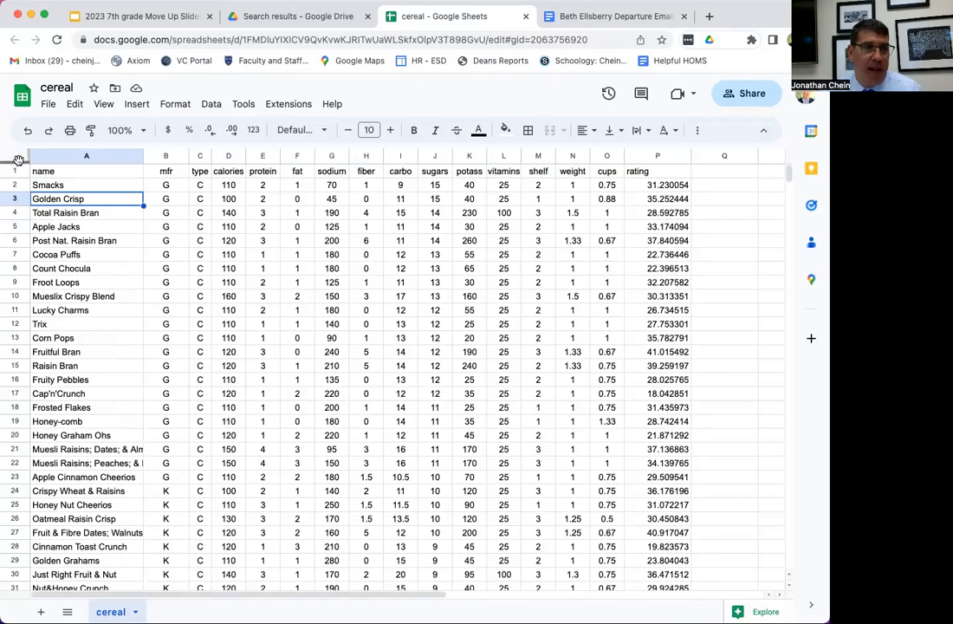
drag(18, 160, 18, 176)
scroll(72, 227, down, 7)
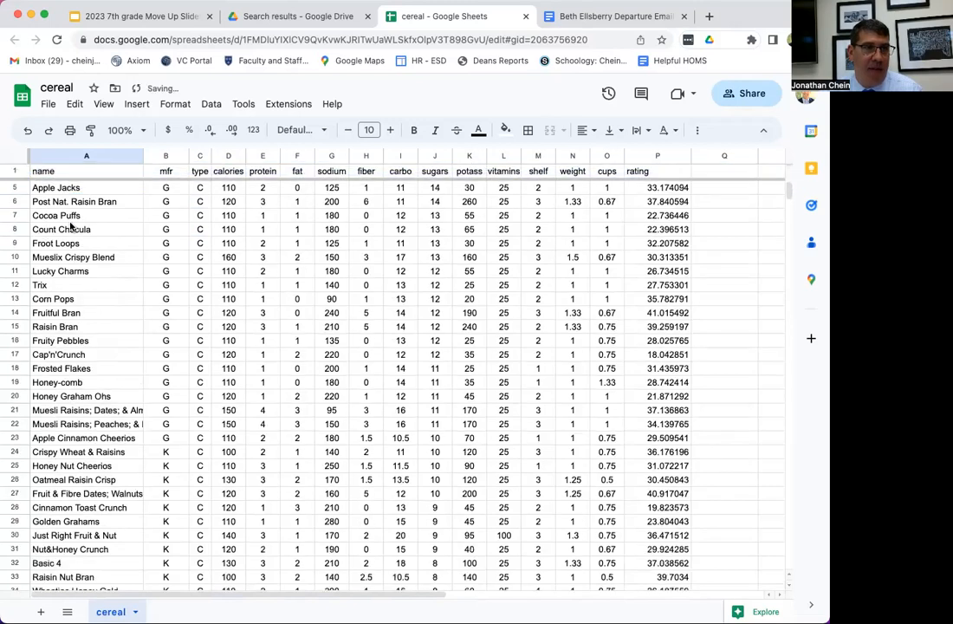
scroll(72, 227, up, 7)
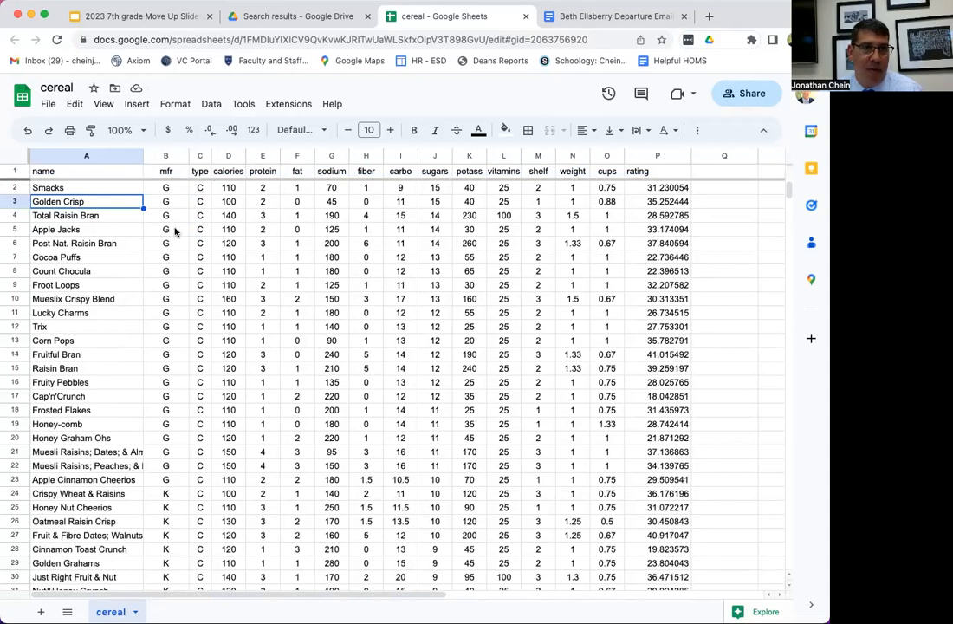
scroll(171, 207, down, 1)
scroll(153, 222, up, 1)
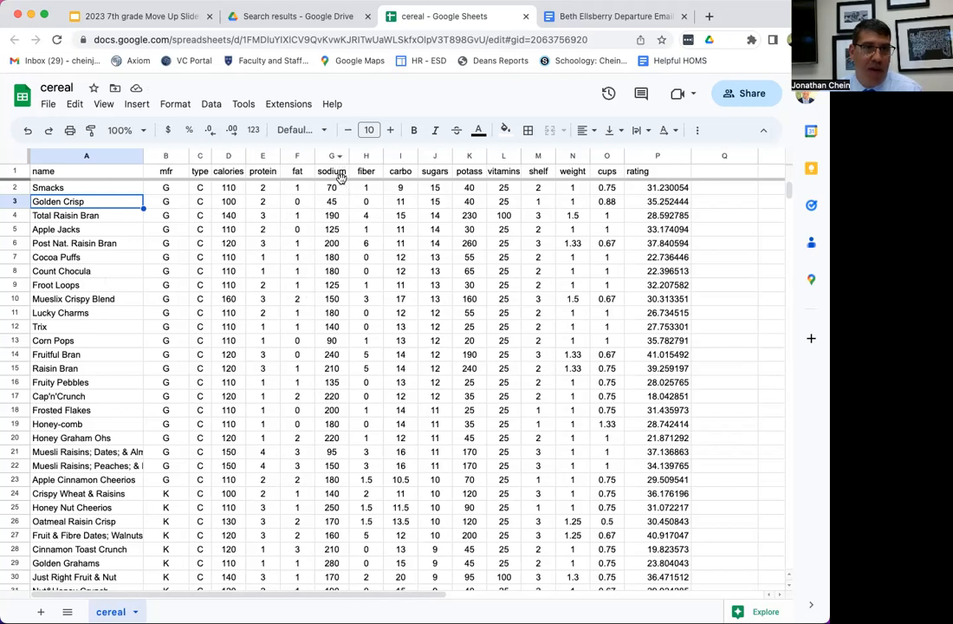
- Sort the whole sheet by the sodium column in ascending order (A to Z)
click(343, 229)
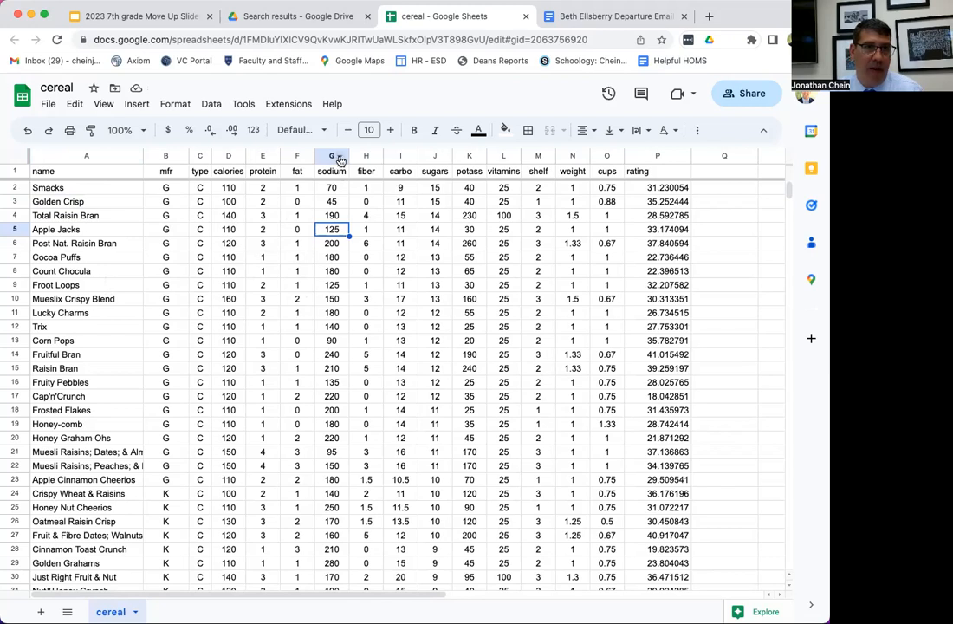
click(340, 158)
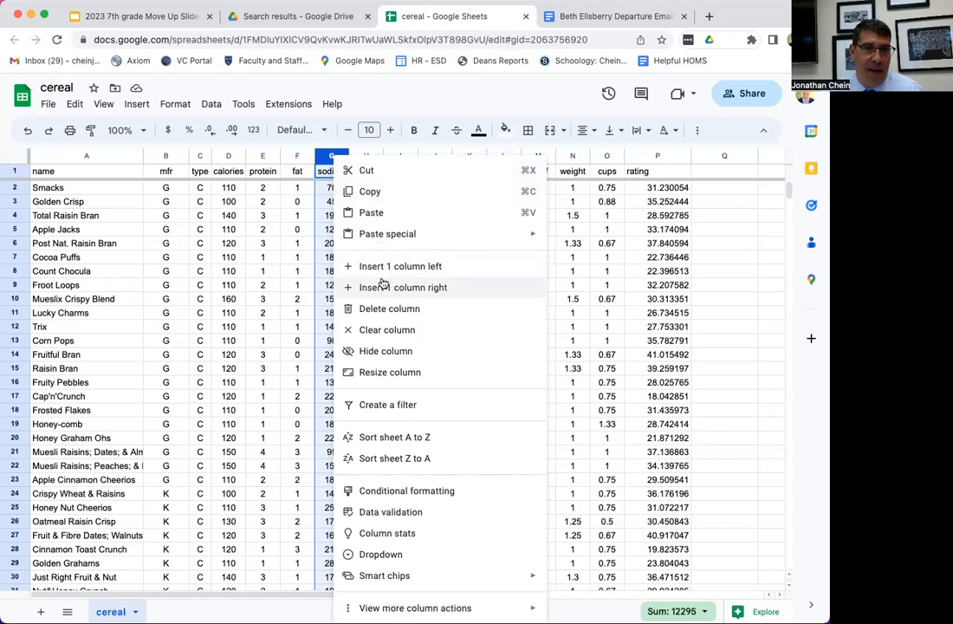
click(433, 440)
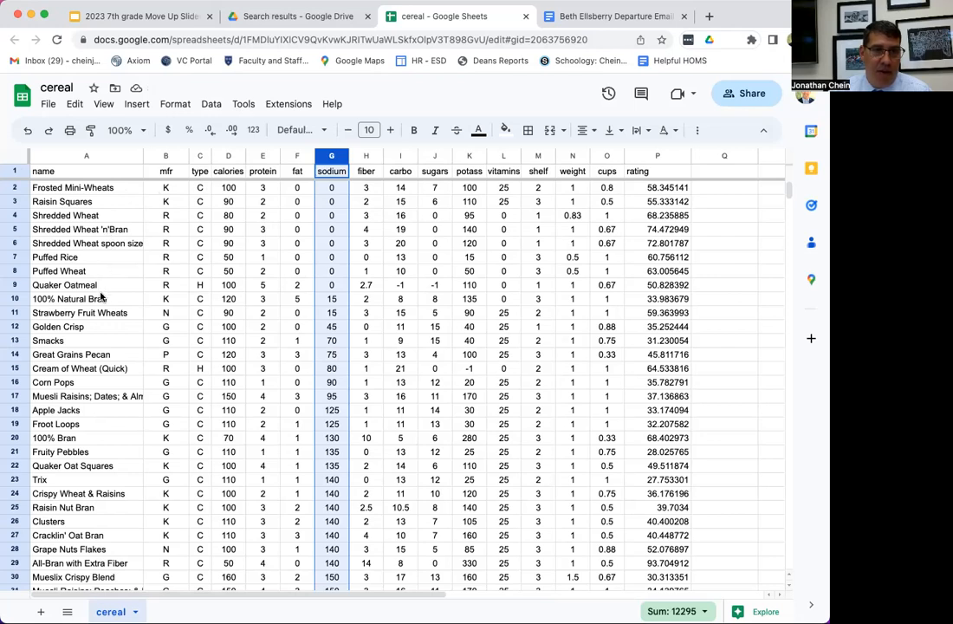
- Examine the sorted list down to its last rows to see which cereals have the most and least sodium
scroll(268, 375, down, 15)
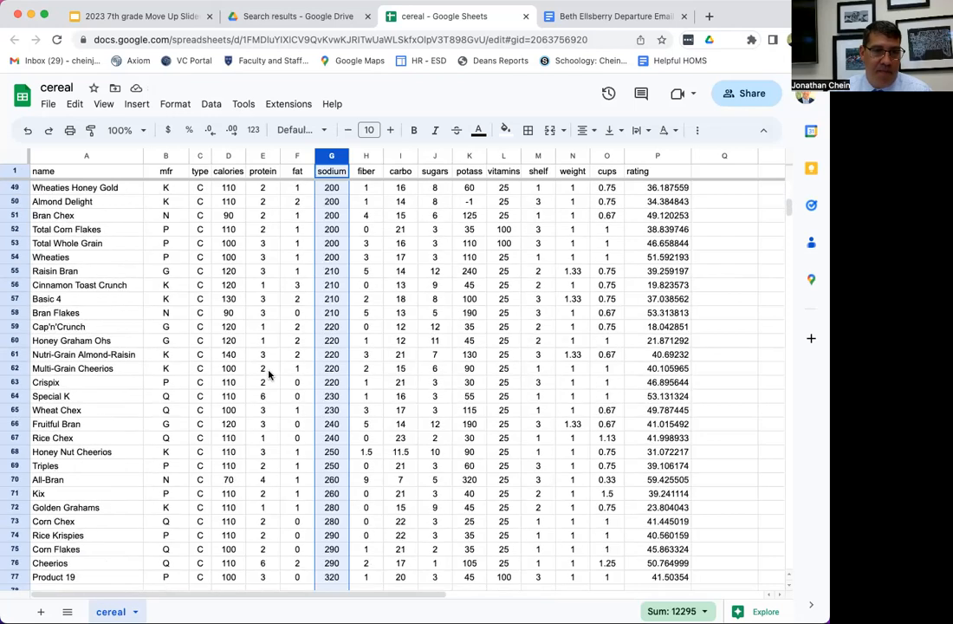
scroll(269, 374, down, 8)
scroll(266, 375, up, 3)
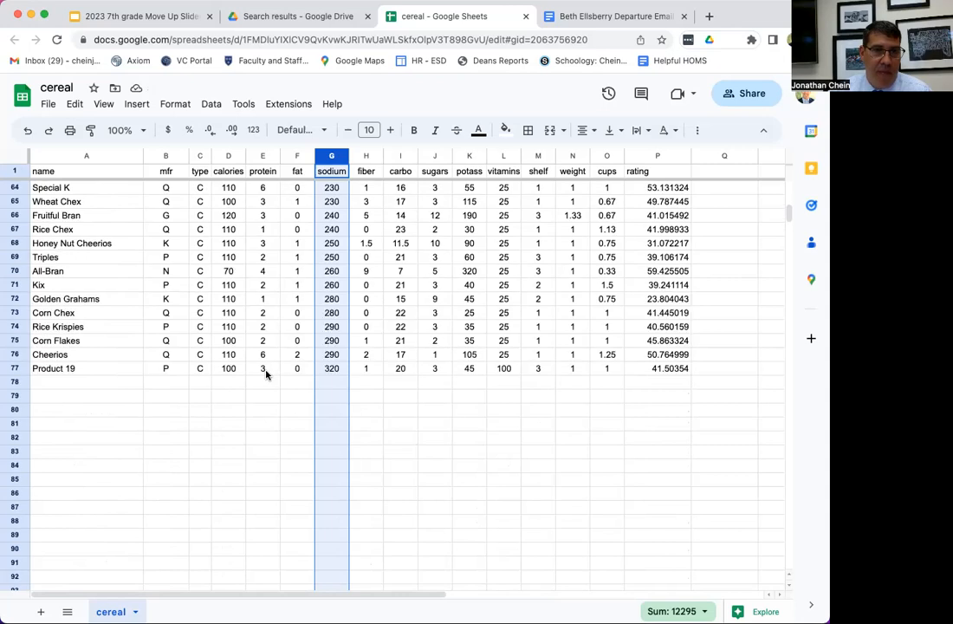
click(89, 369)
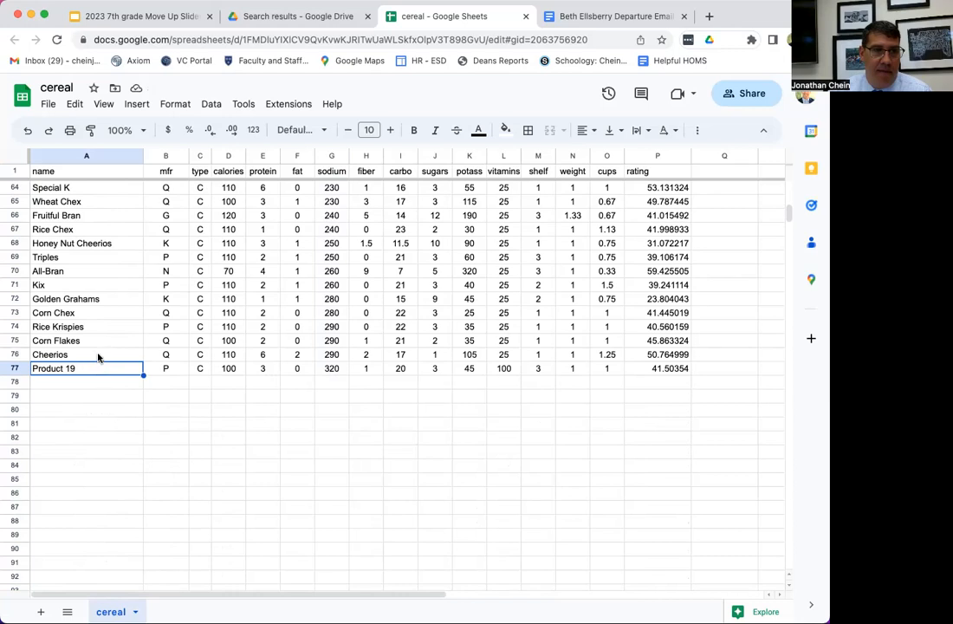
click(97, 357)
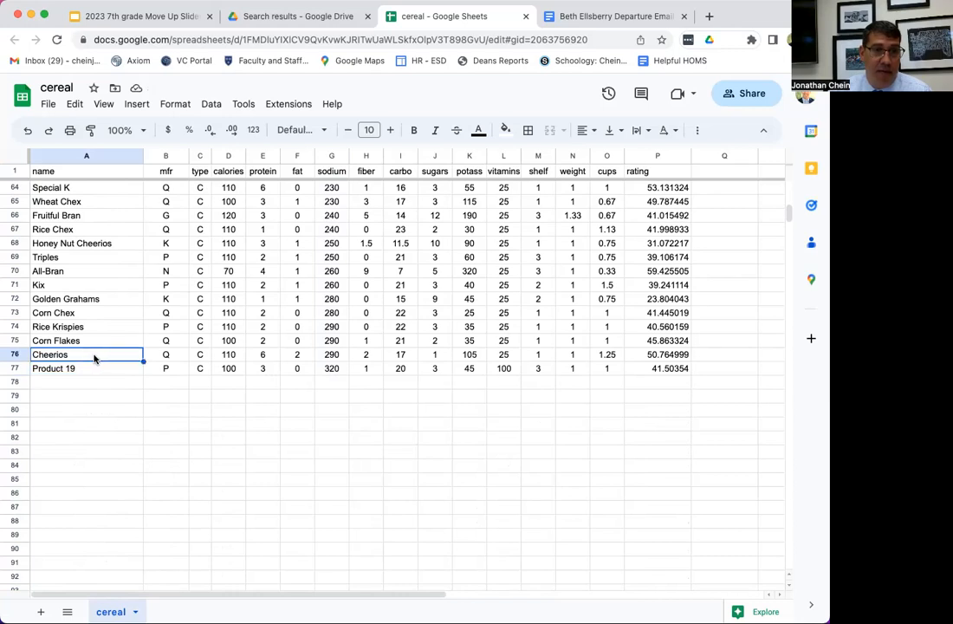
click(102, 330)
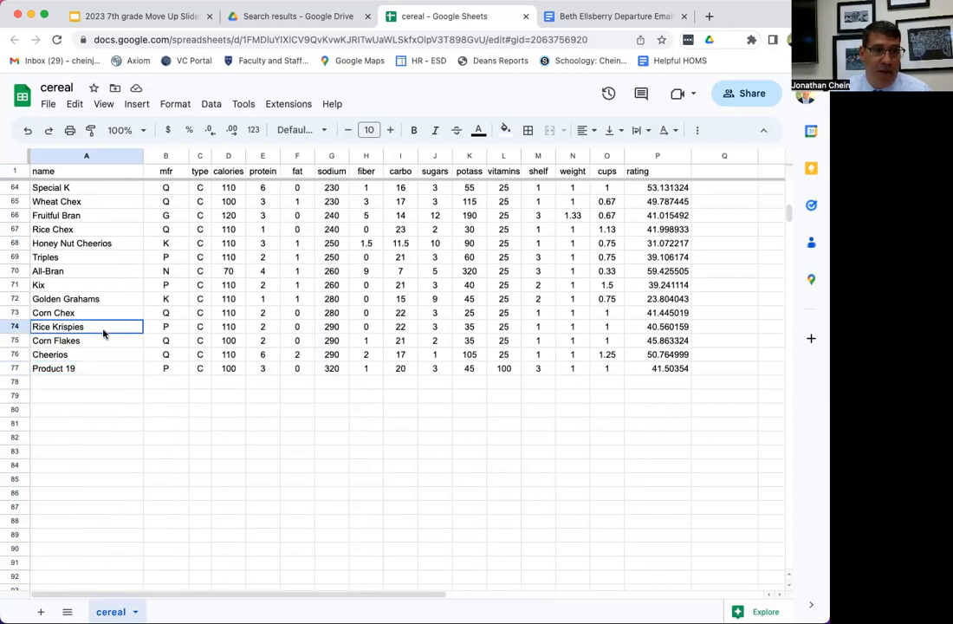
scroll(247, 347, up, 7)
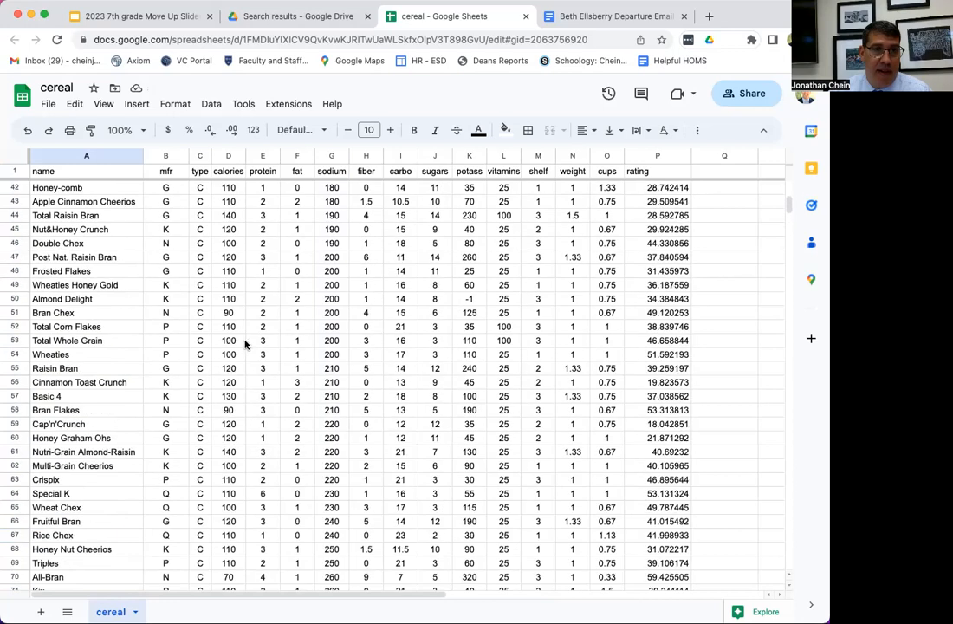
scroll(247, 344, up, 2)
scroll(245, 347, up, 12)
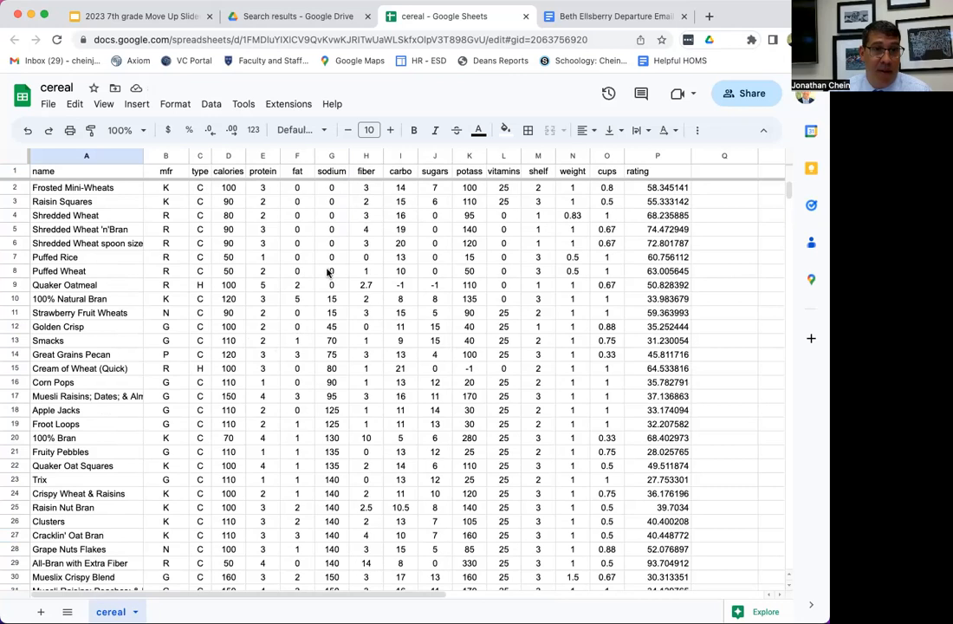
- Sort the whole sheet by the sodium column in descending order (Z to A)
right_click(334, 157)
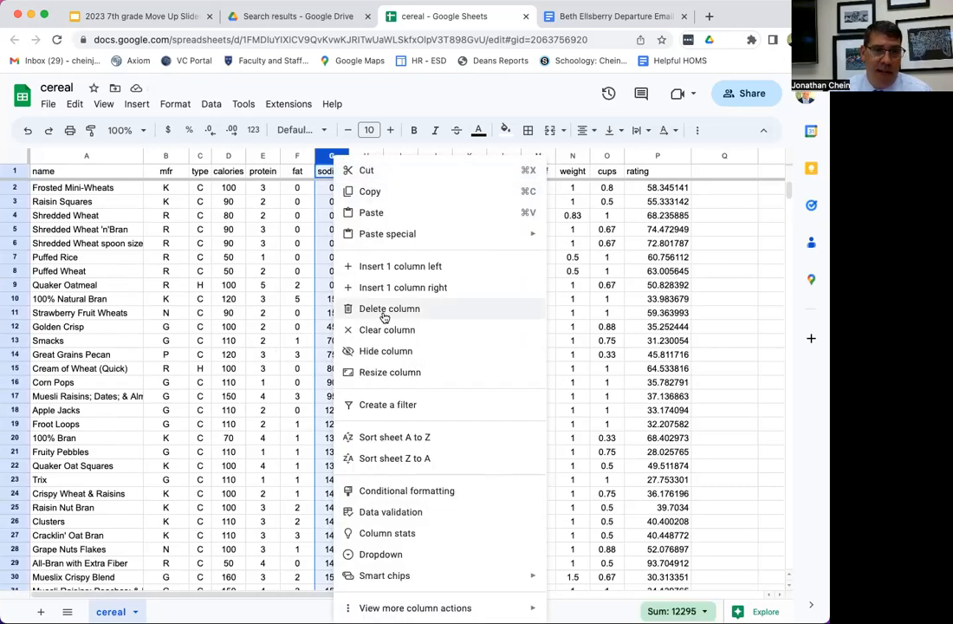
click(392, 459)
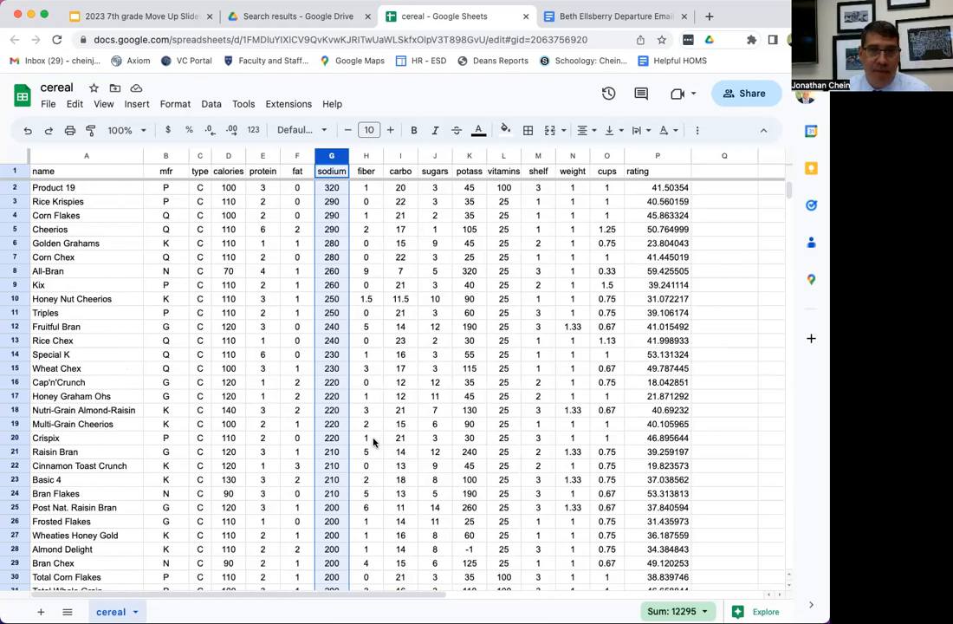
click(367, 439)
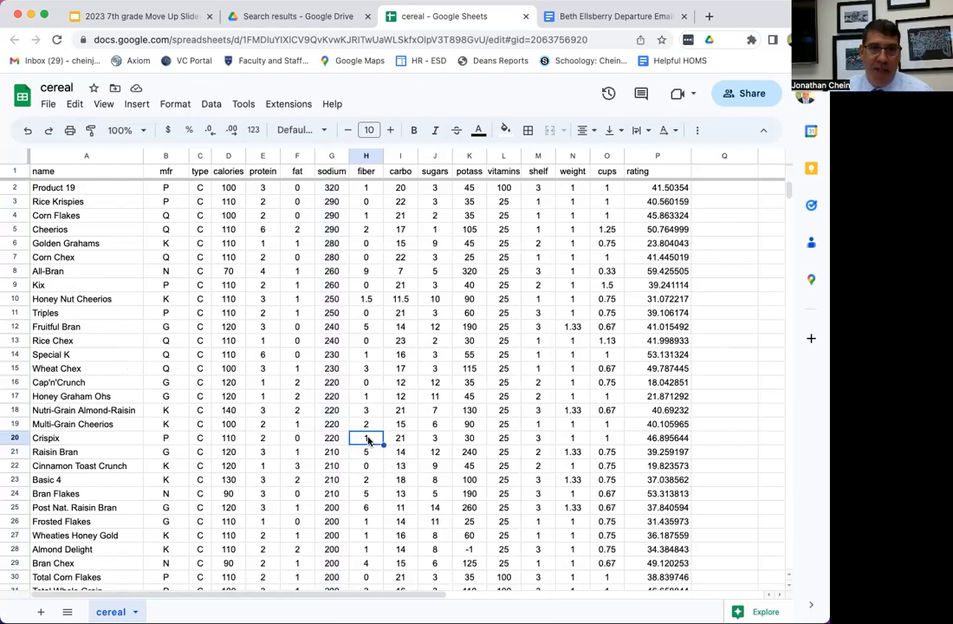
- Examine the manufacturer codes in the mfr column from the first cereals down to the last rows
click(164, 170)
click(166, 157)
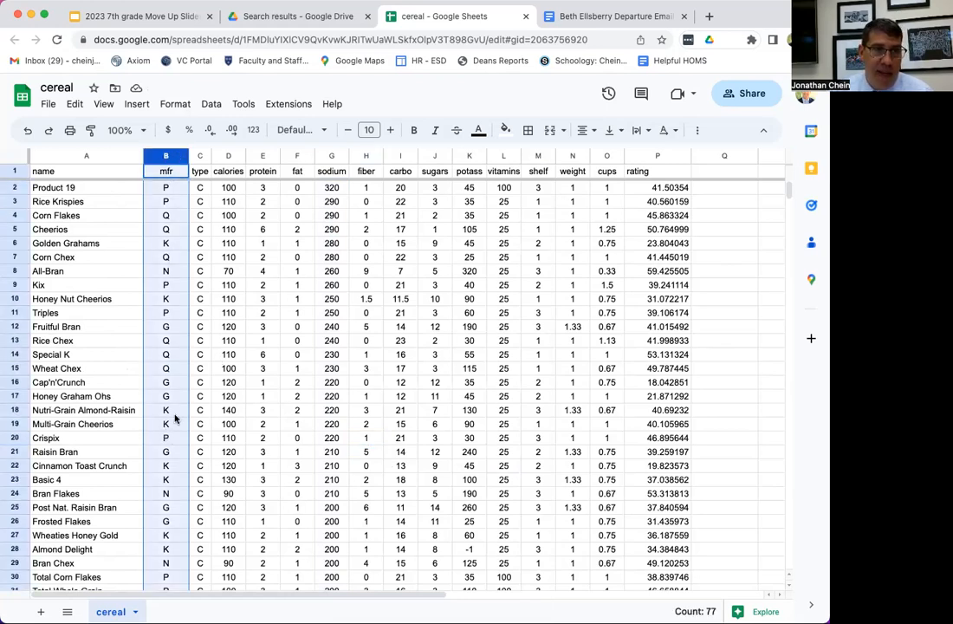
click(178, 192)
click(180, 214)
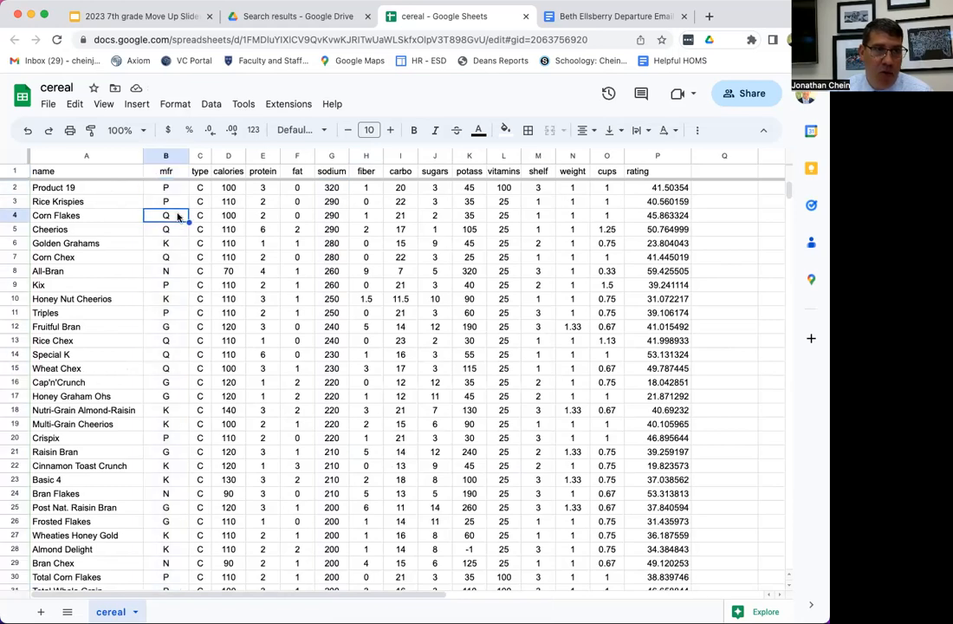
click(180, 245)
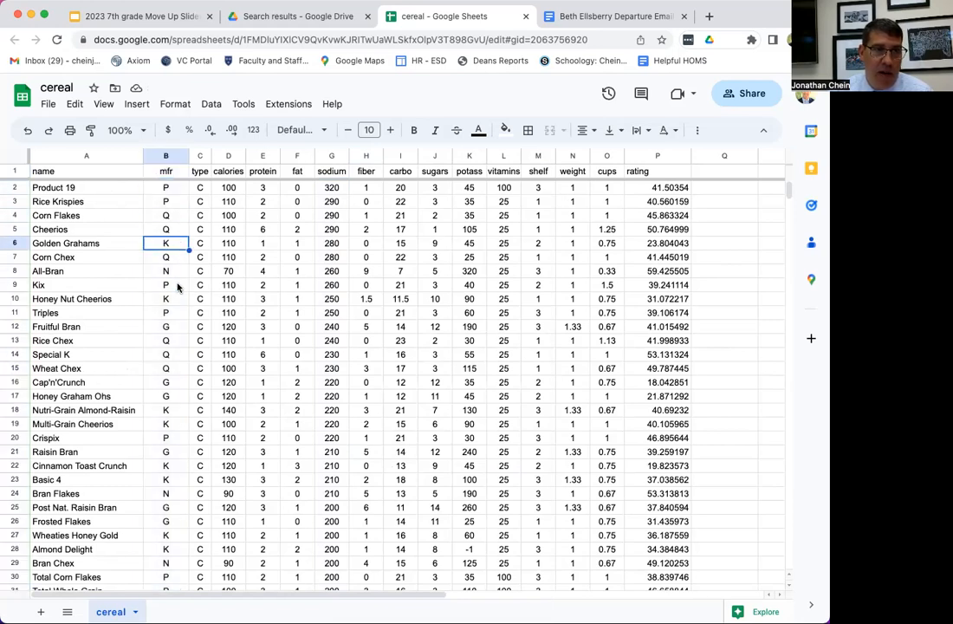
click(180, 271)
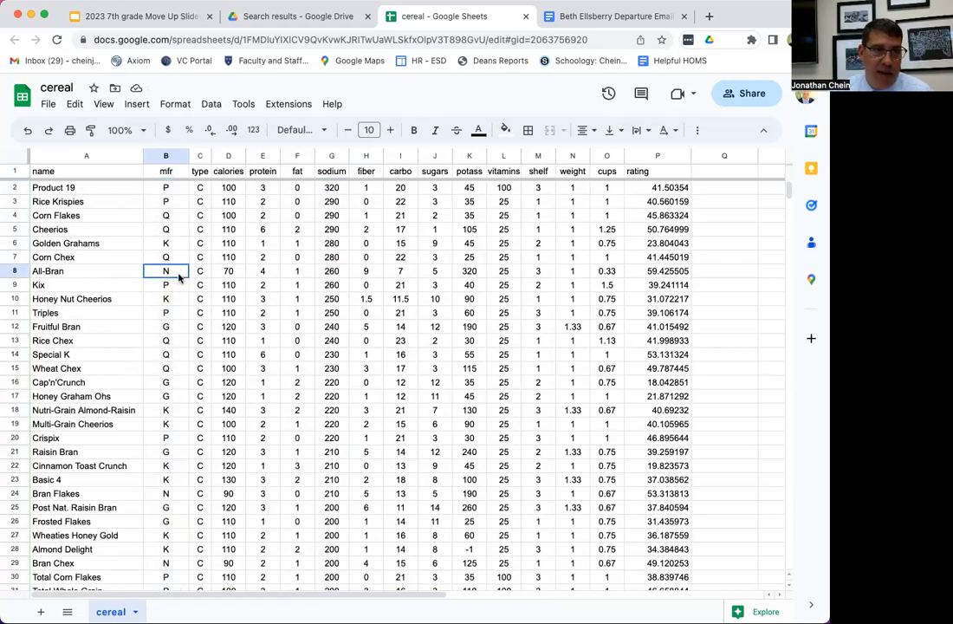
click(175, 328)
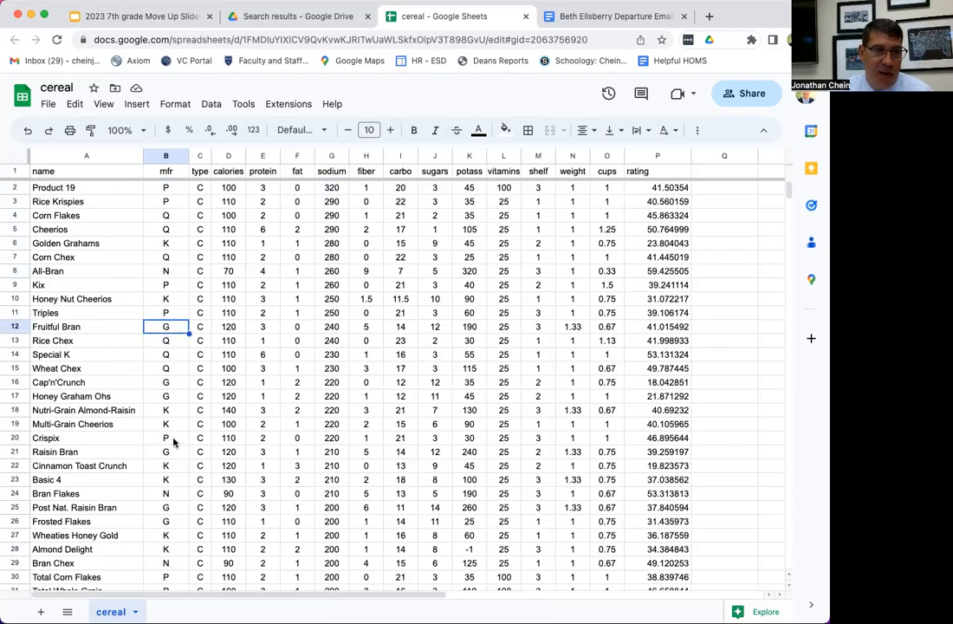
scroll(174, 442, down, 8)
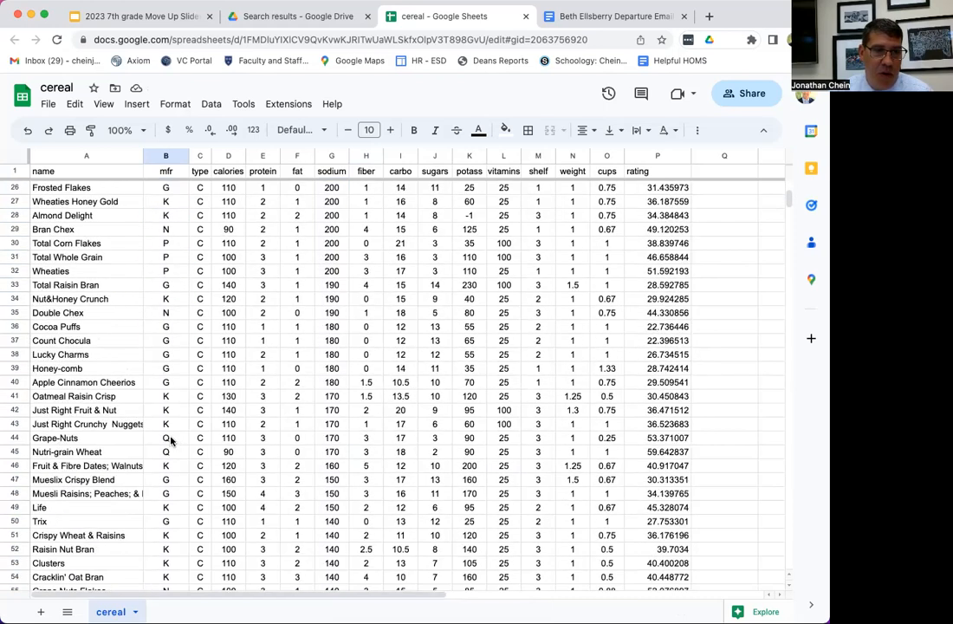
scroll(171, 441, down, 5)
scroll(174, 425, down, 5)
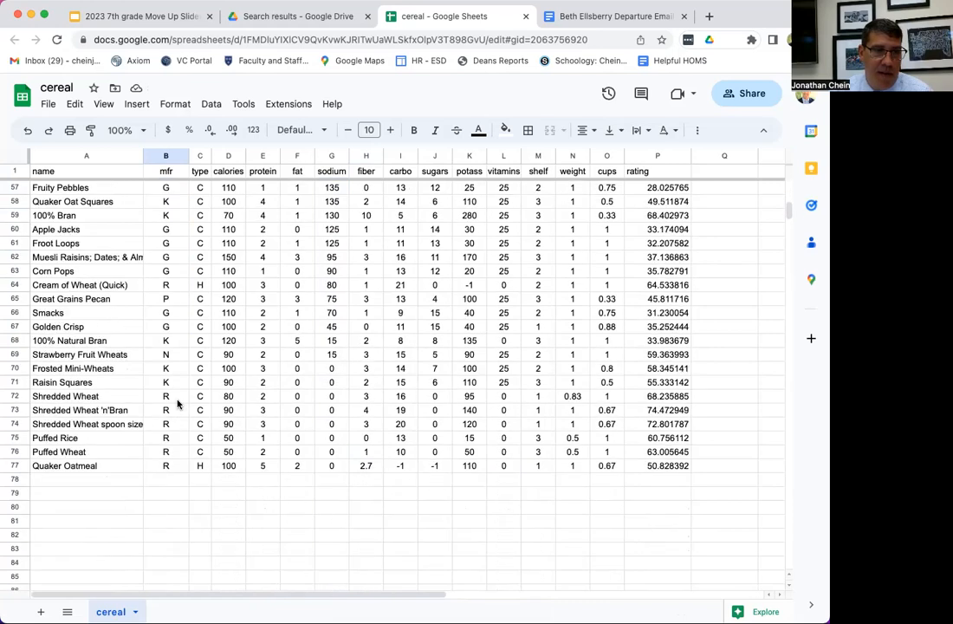
drag(178, 401, 180, 458)
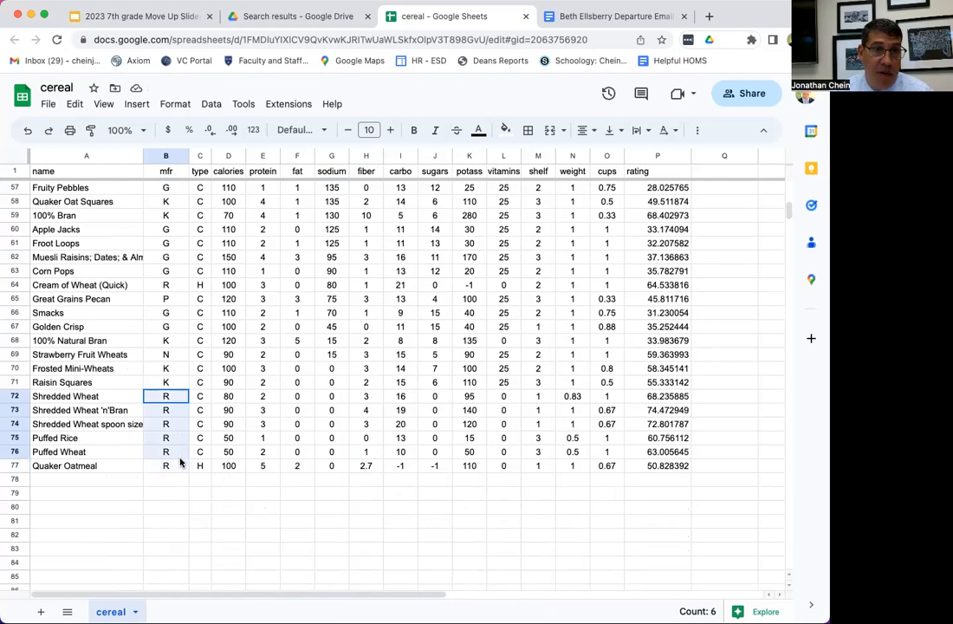
- Sort the whole sheet by the mfr column from A to Z and check how the manufacturers are grouped
scroll(173, 346, up, 18)
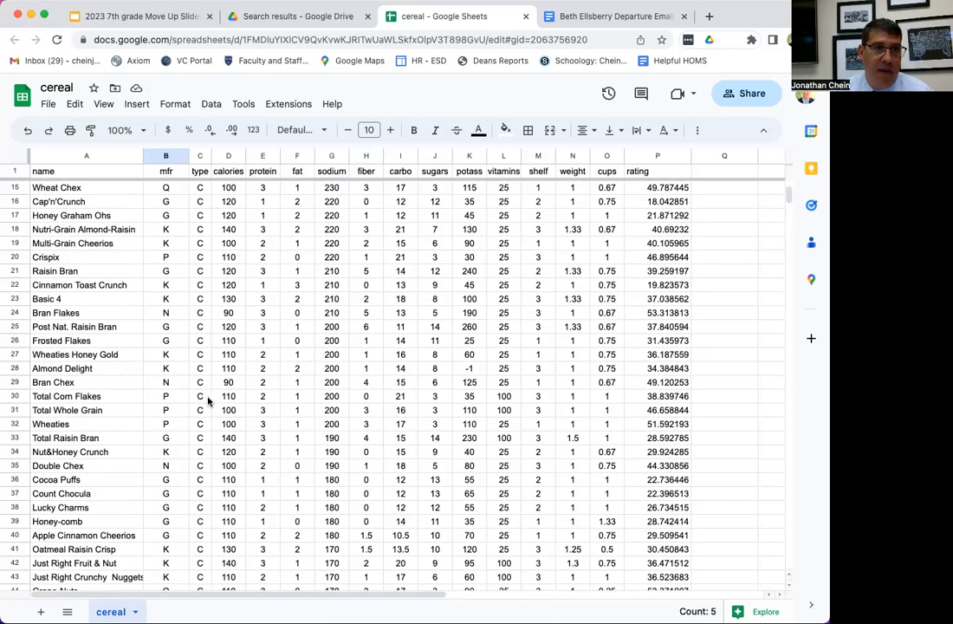
right_click(179, 158)
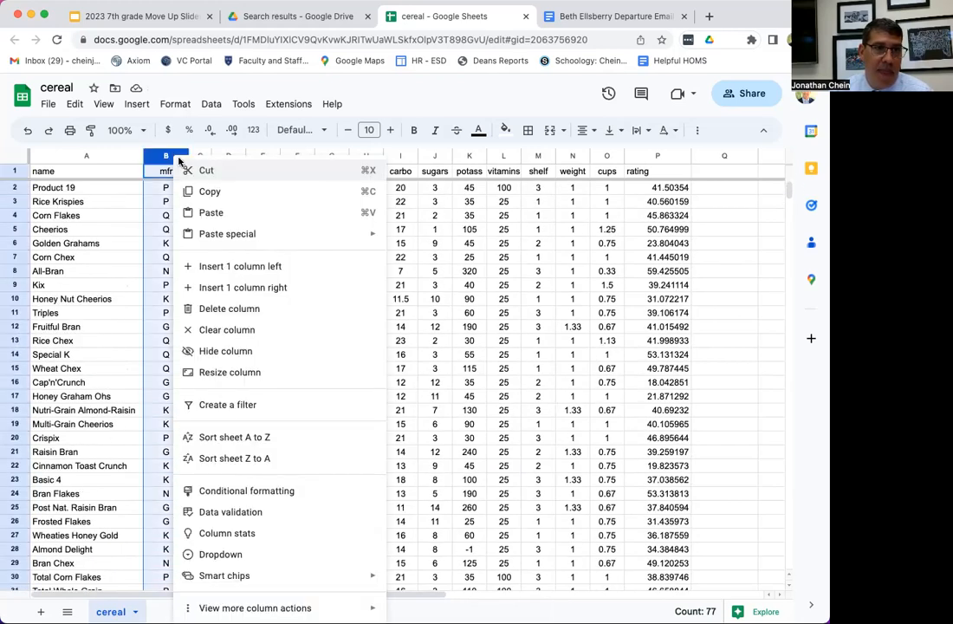
click(231, 439)
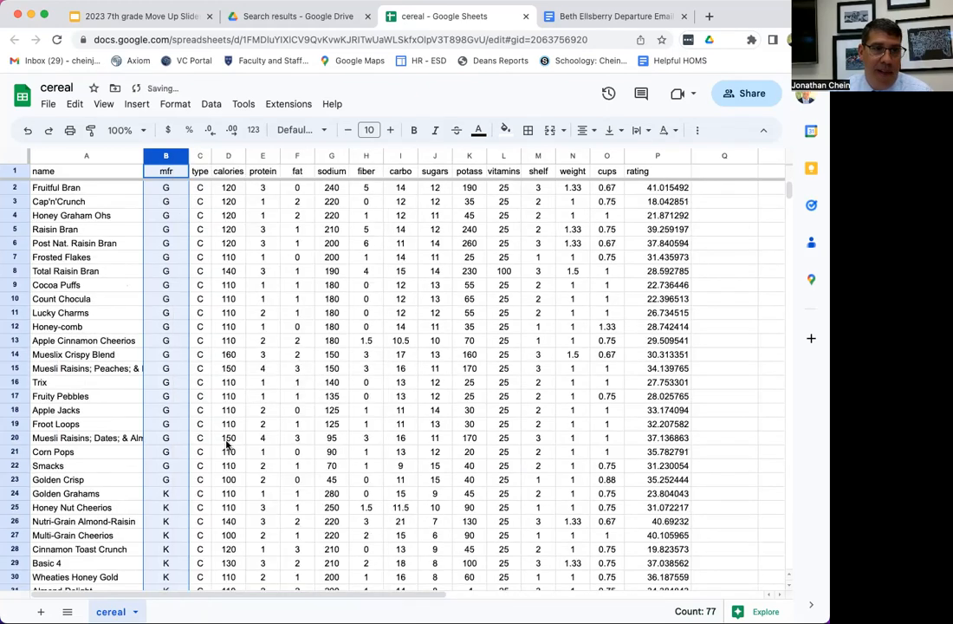
scroll(227, 443, down, 10)
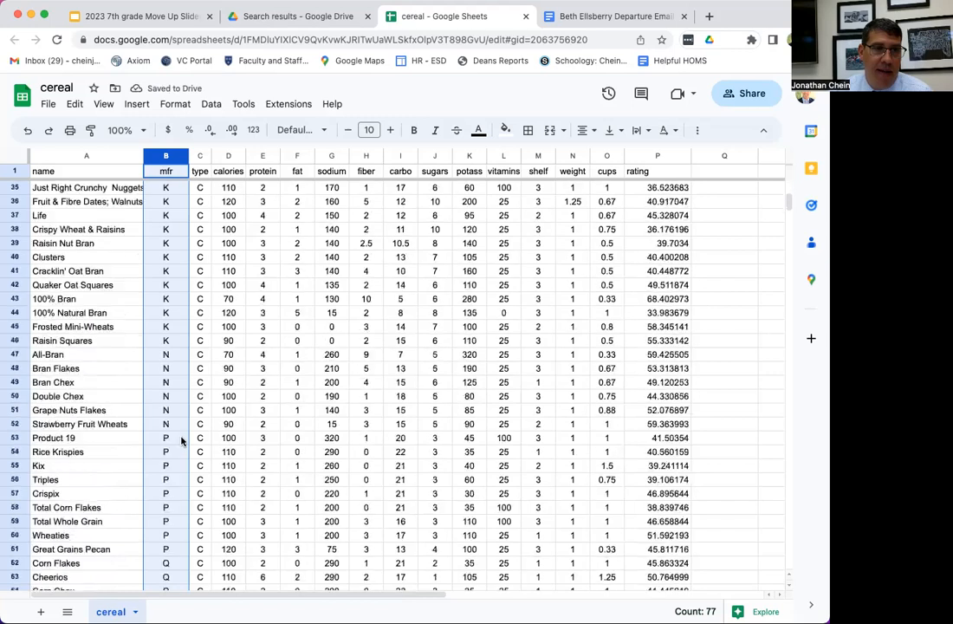
scroll(182, 444, up, 2)
scroll(182, 449, up, 9)
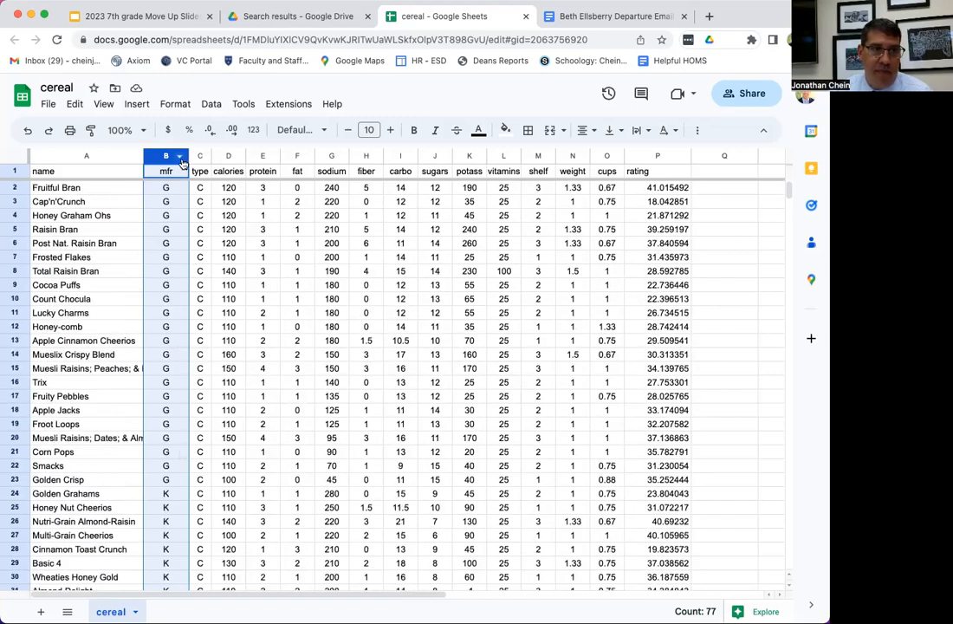
- Create a filter on the mfr column
click(181, 159)
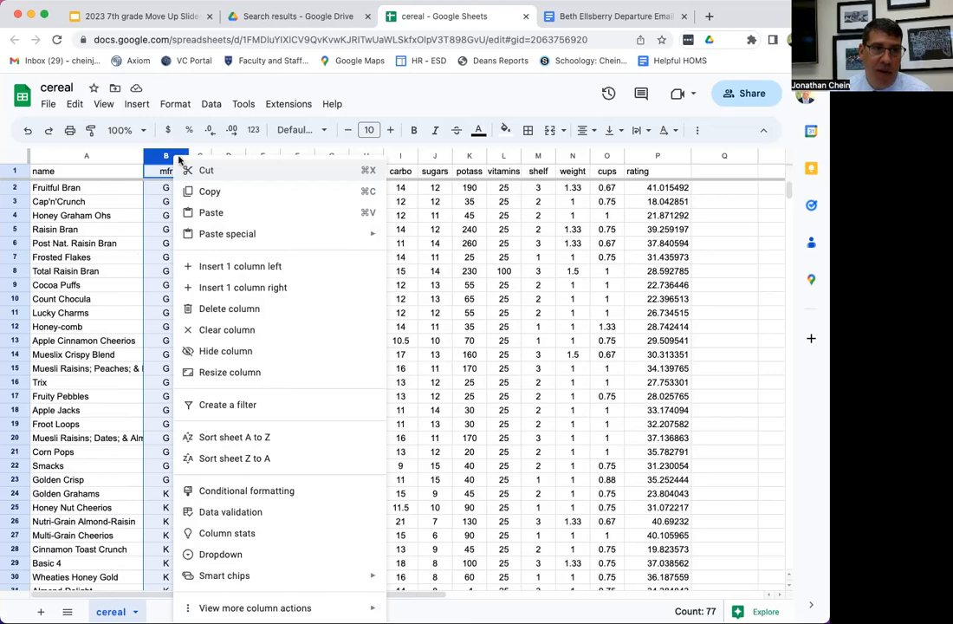
click(244, 405)
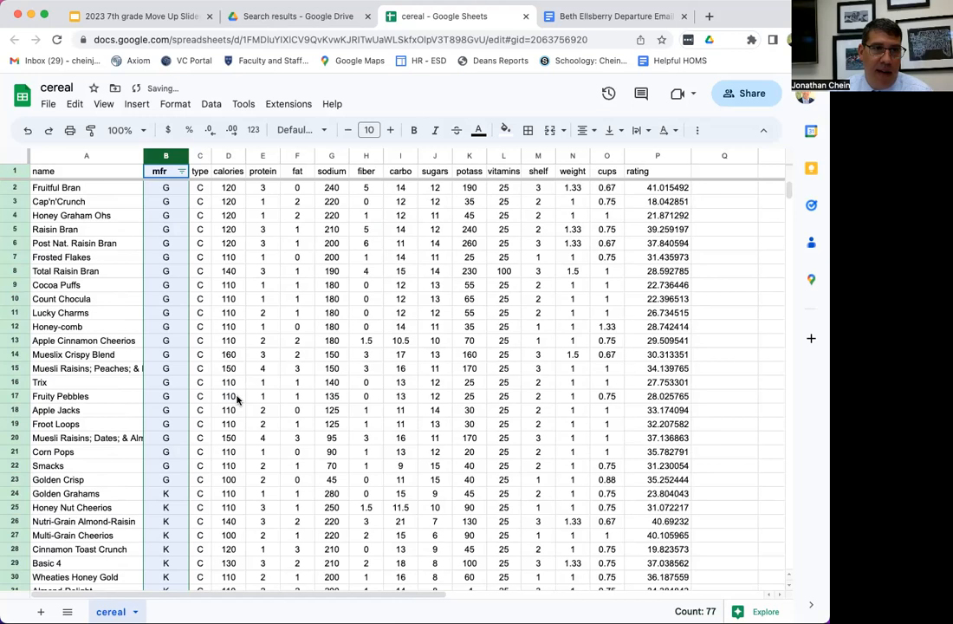
click(237, 400)
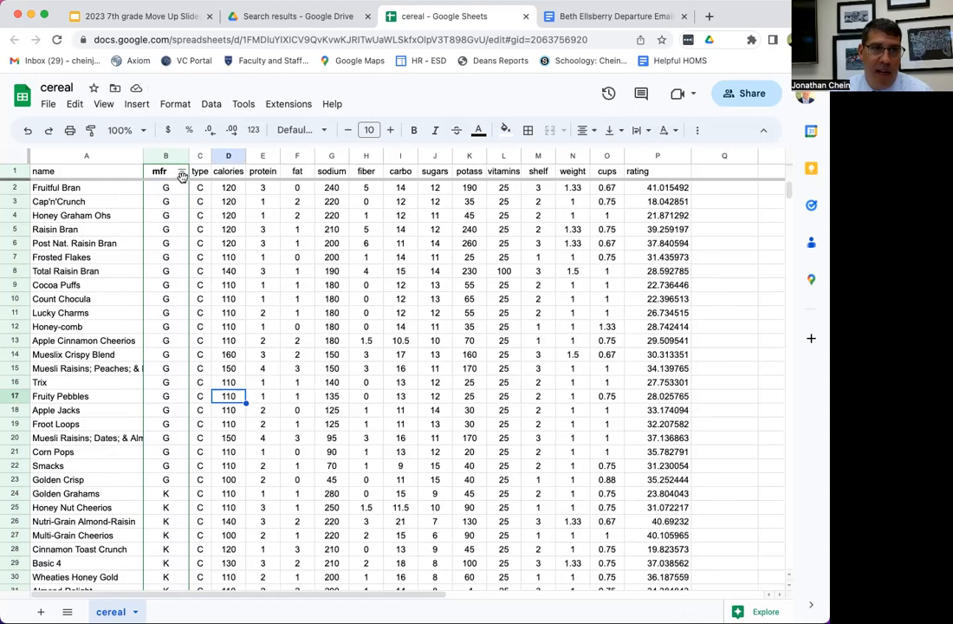
- Filter the mfr column by values so that only the K rows are shown
click(181, 174)
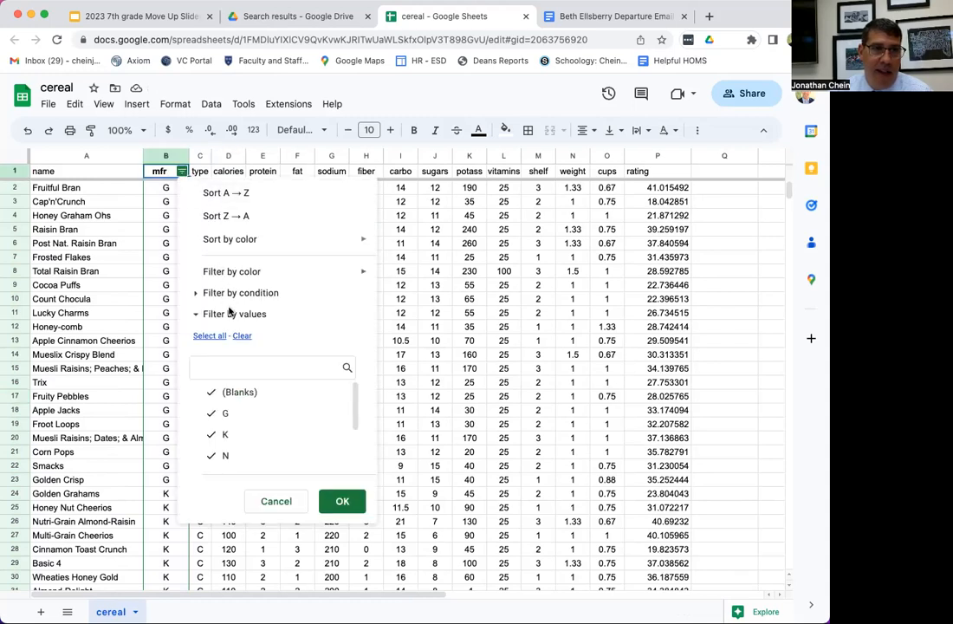
click(224, 392)
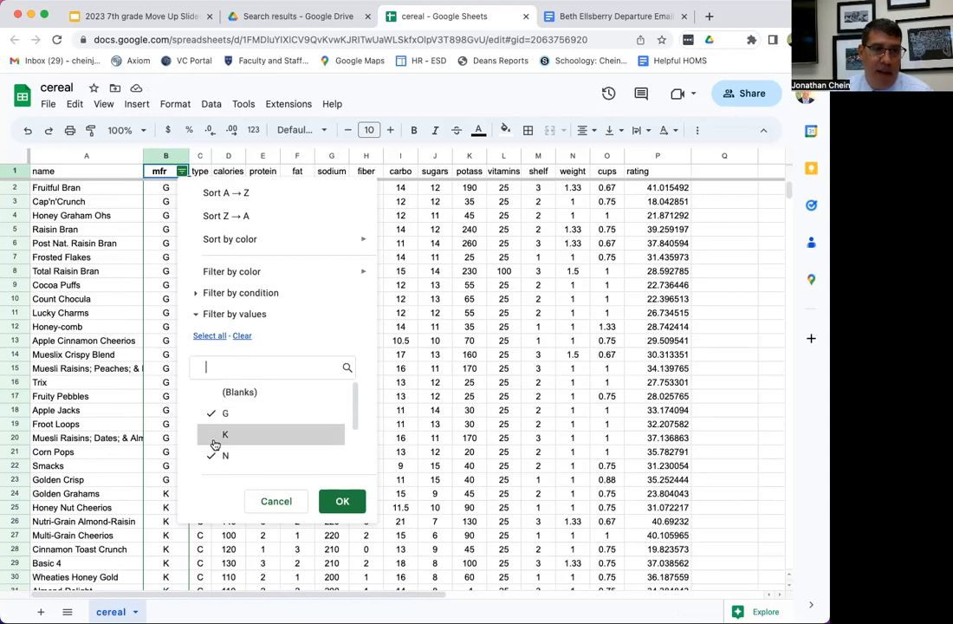
click(215, 442)
click(213, 416)
click(213, 439)
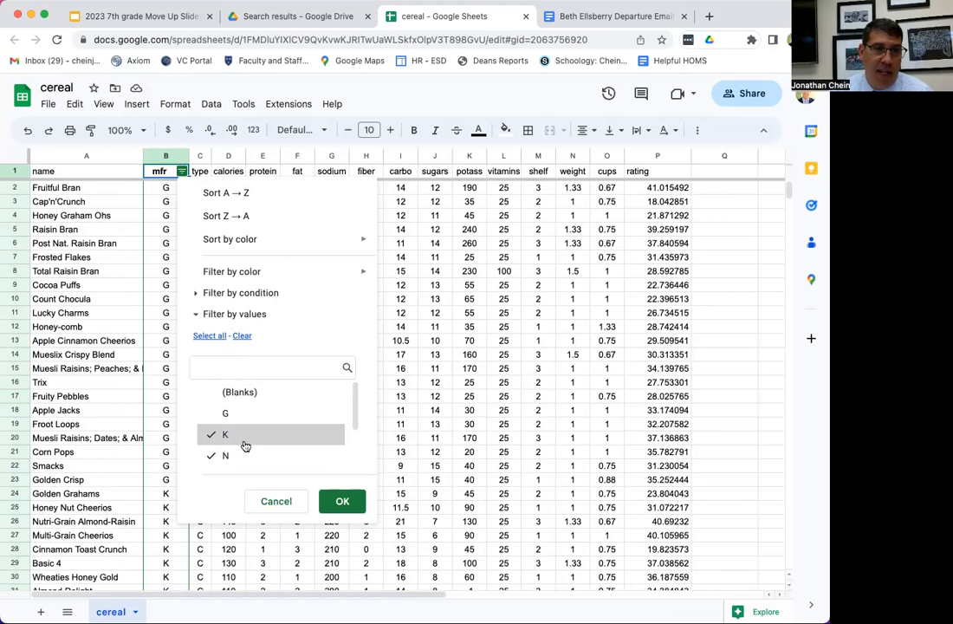
scroll(238, 442, down, 1)
click(219, 441)
scroll(219, 446, down, 1)
scroll(220, 447, down, 1)
click(213, 418)
click(215, 437)
click(217, 456)
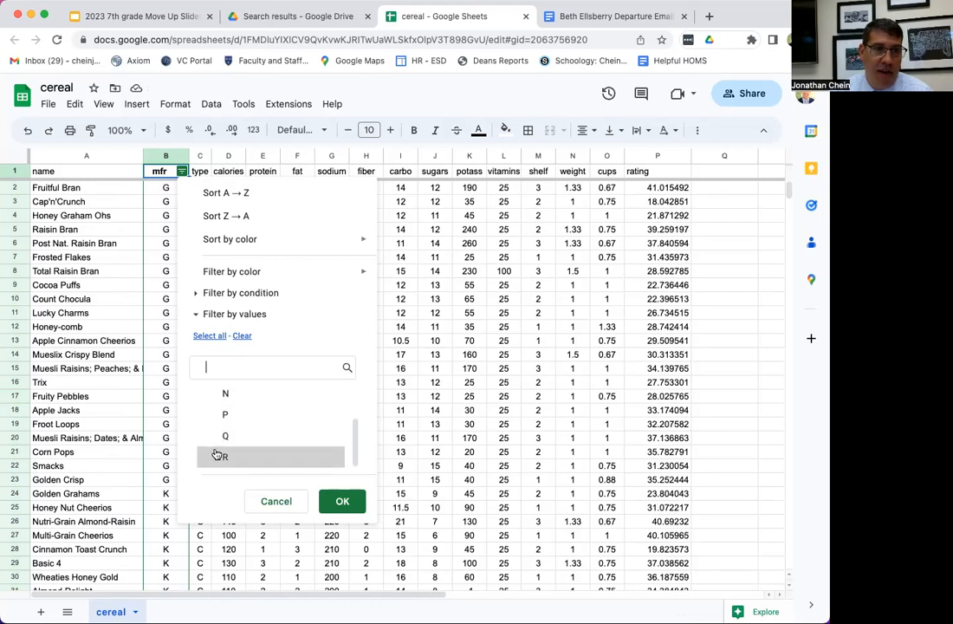
click(340, 501)
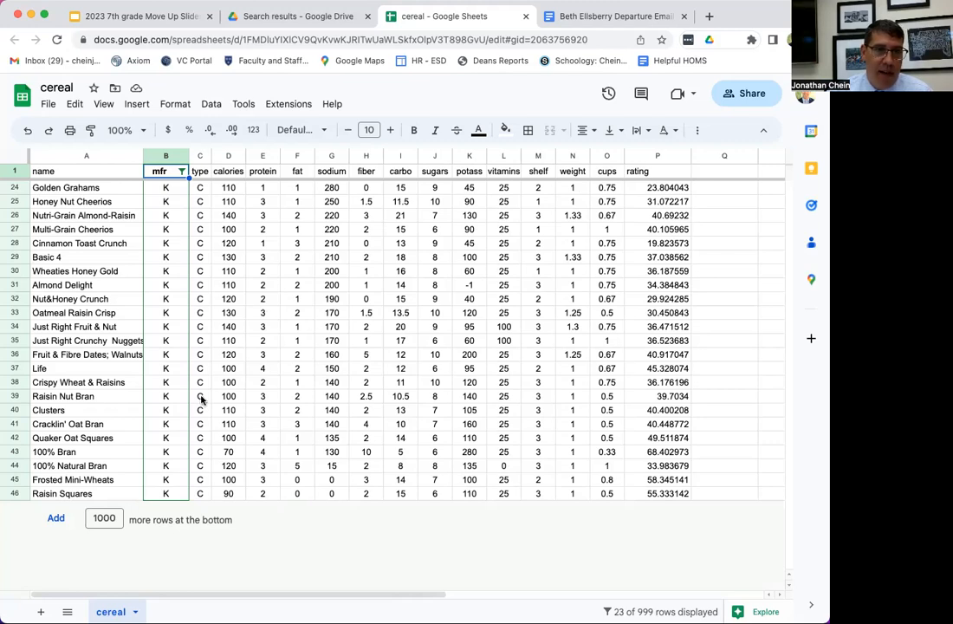
- Sort the K rows by the fiber column from A to Z and remove the filter from the sheet
right_click(369, 159)
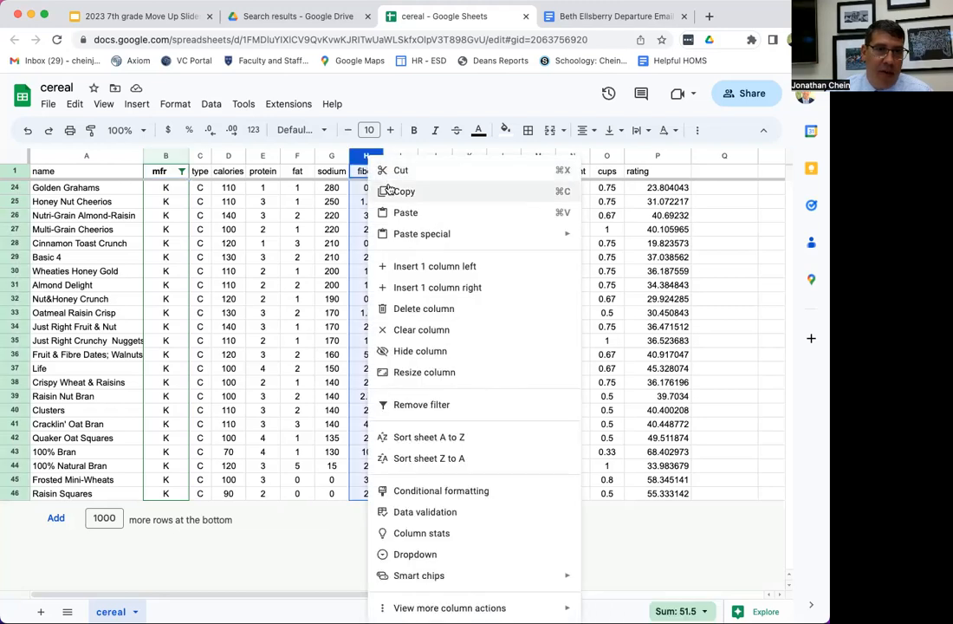
click(429, 436)
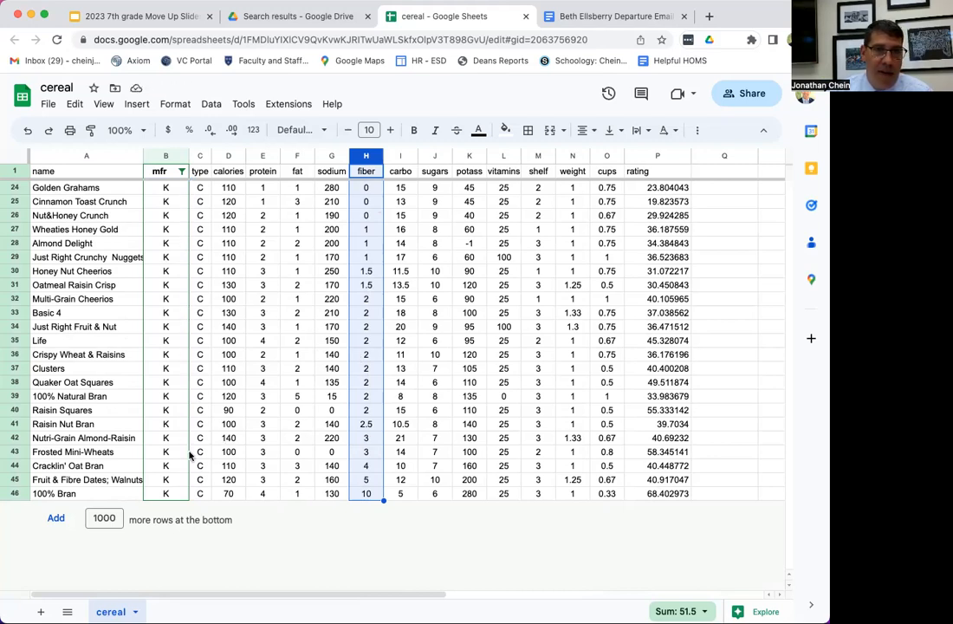
click(377, 156)
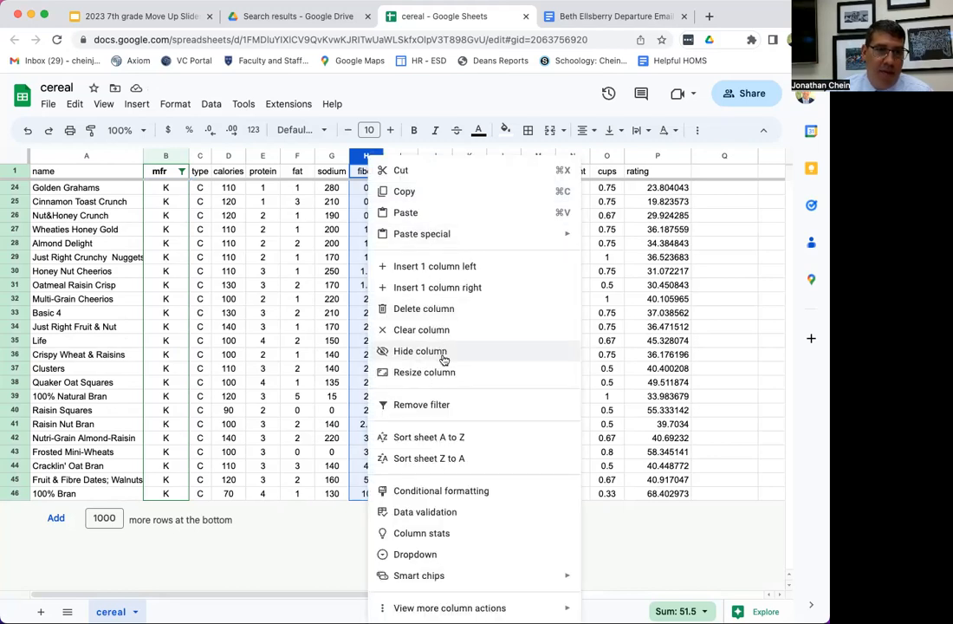
click(451, 406)
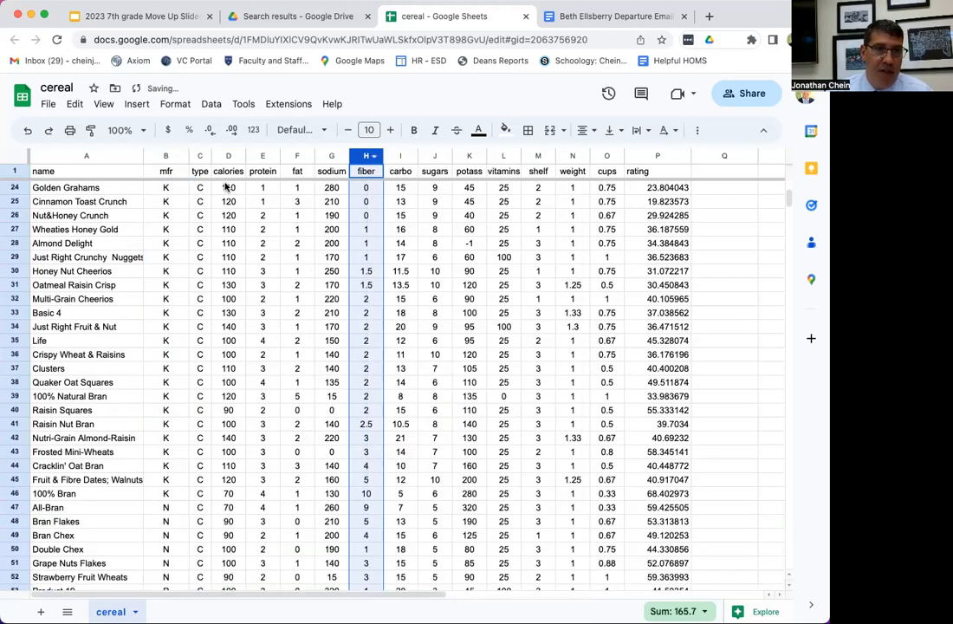
click(165, 156)
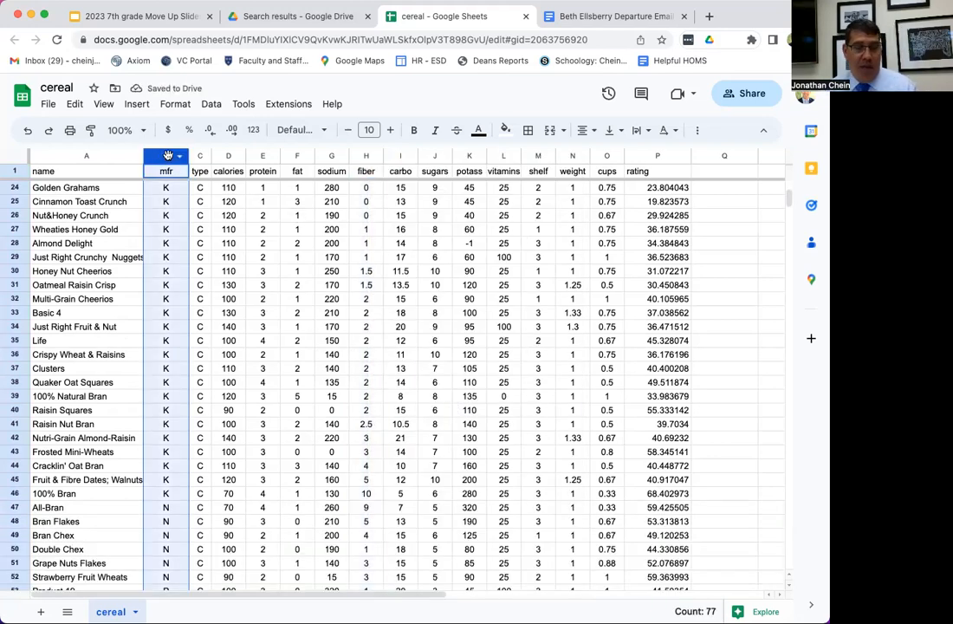
click(329, 156)
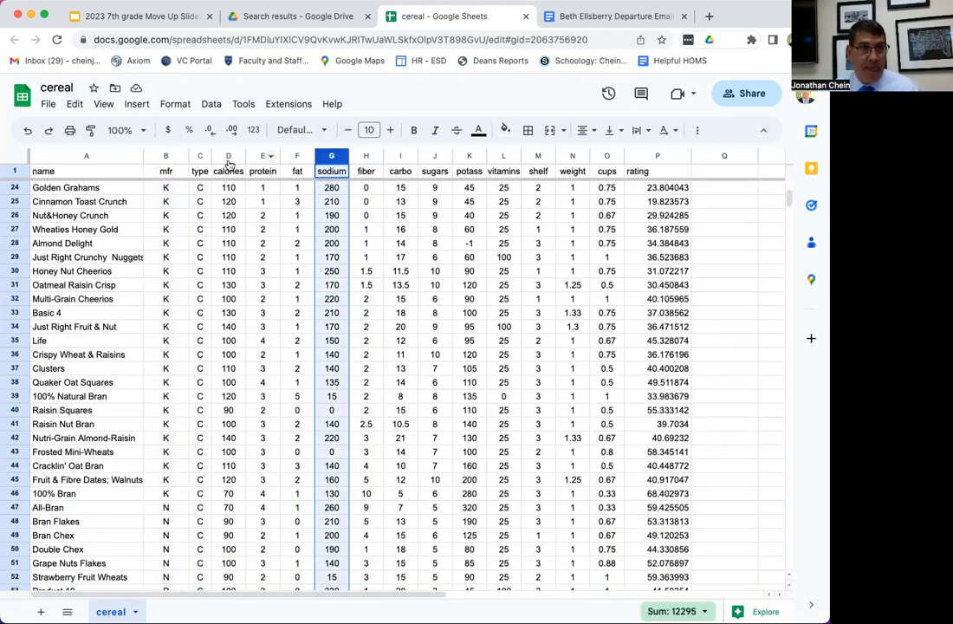
click(173, 157)
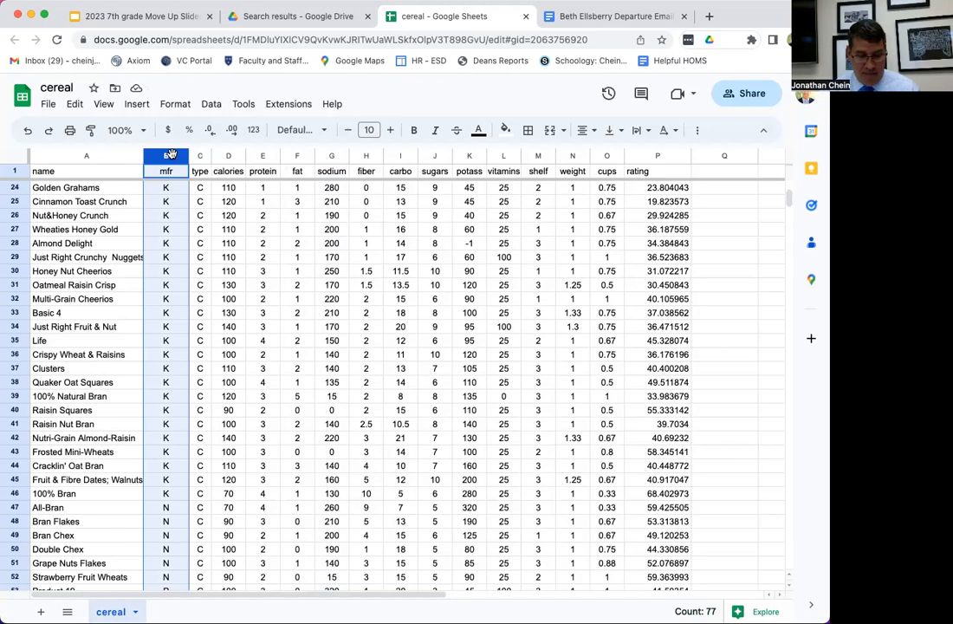
click(260, 156)
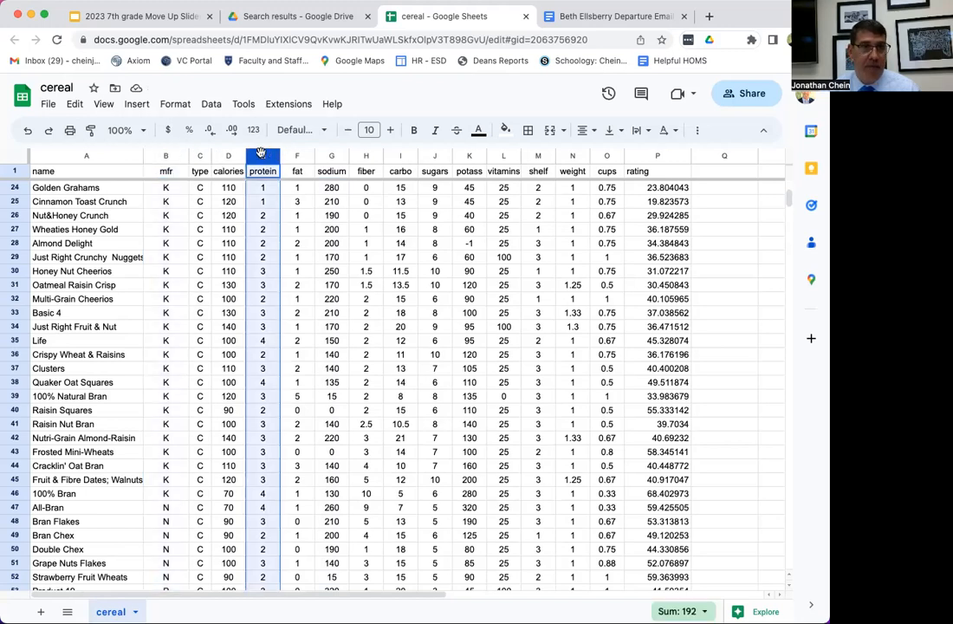
click(169, 156)
click(228, 154)
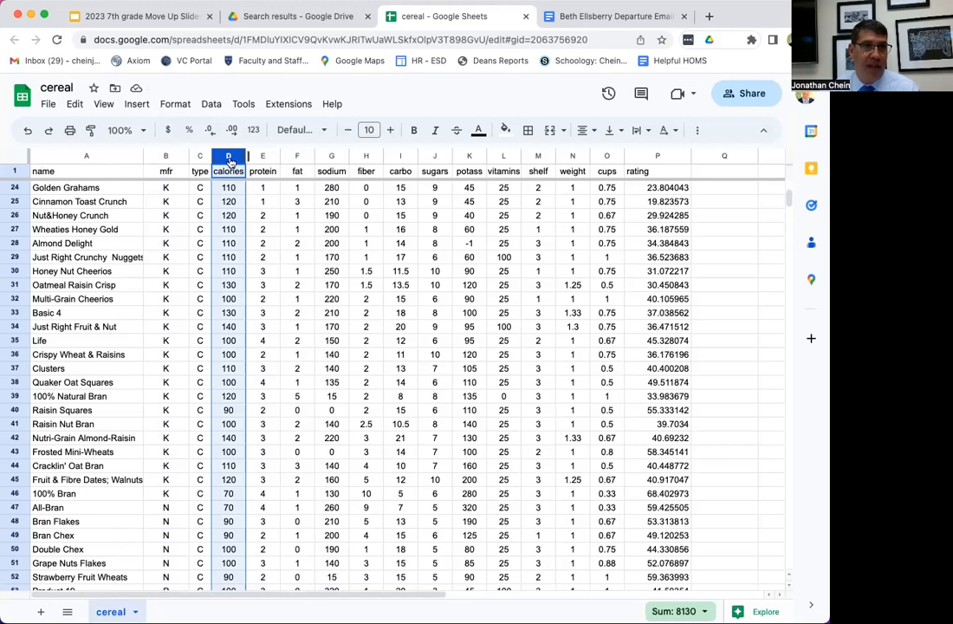
- Create a filter across all columns from mfr through rating (B to P)
drag(171, 157, 652, 171)
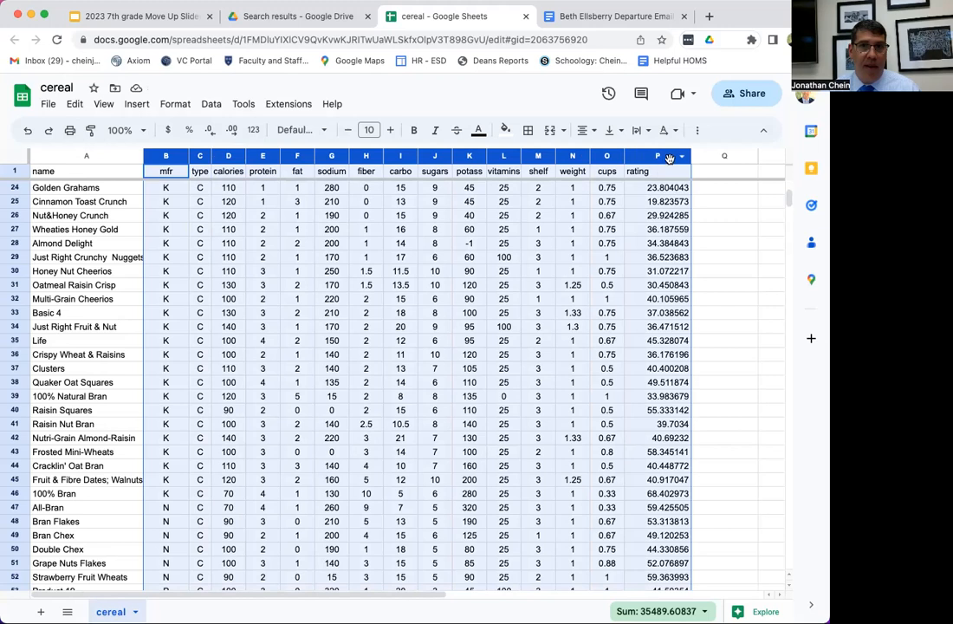
click(682, 162)
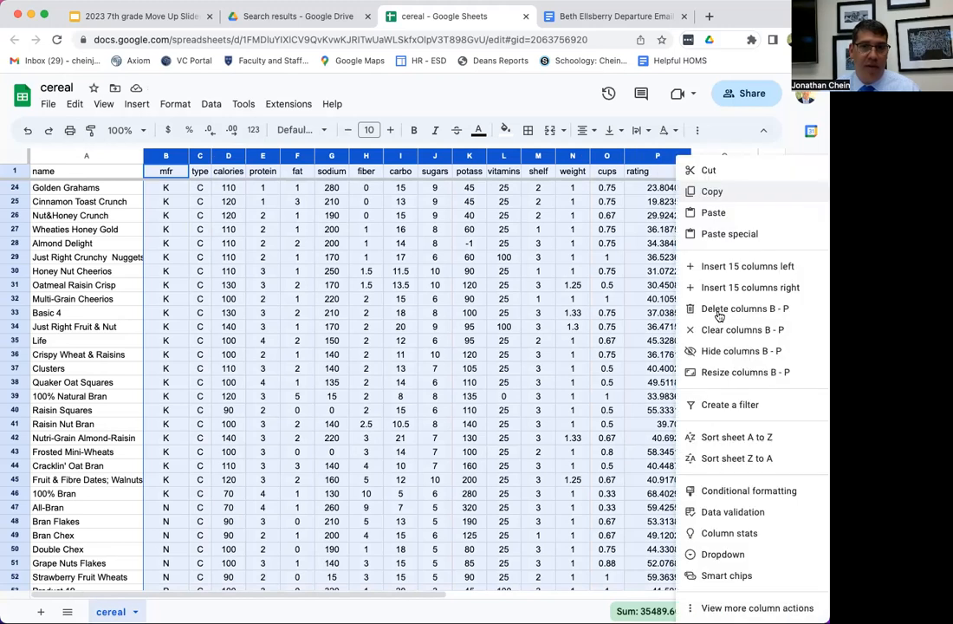
click(733, 403)
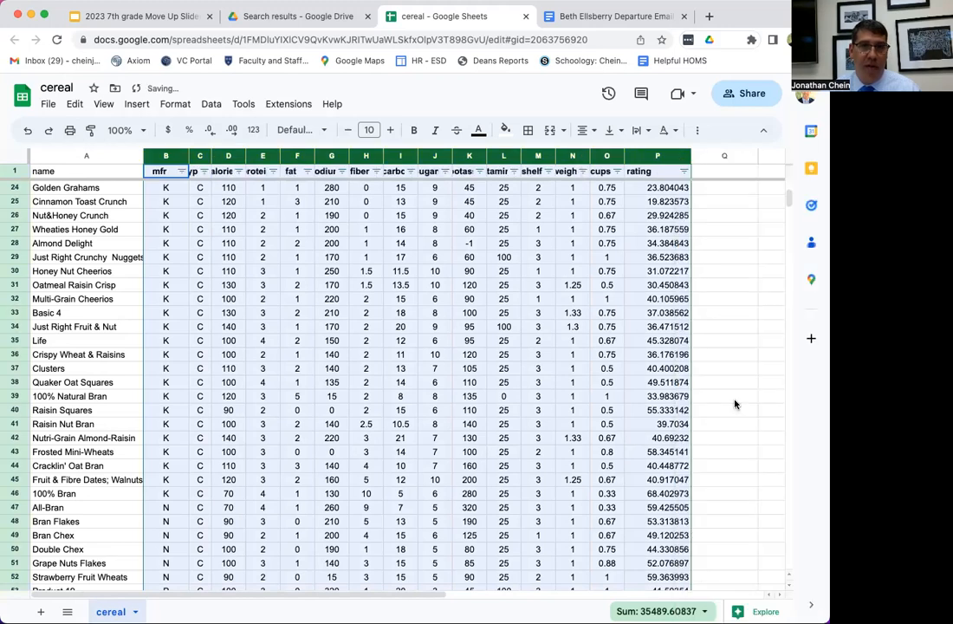
click(403, 332)
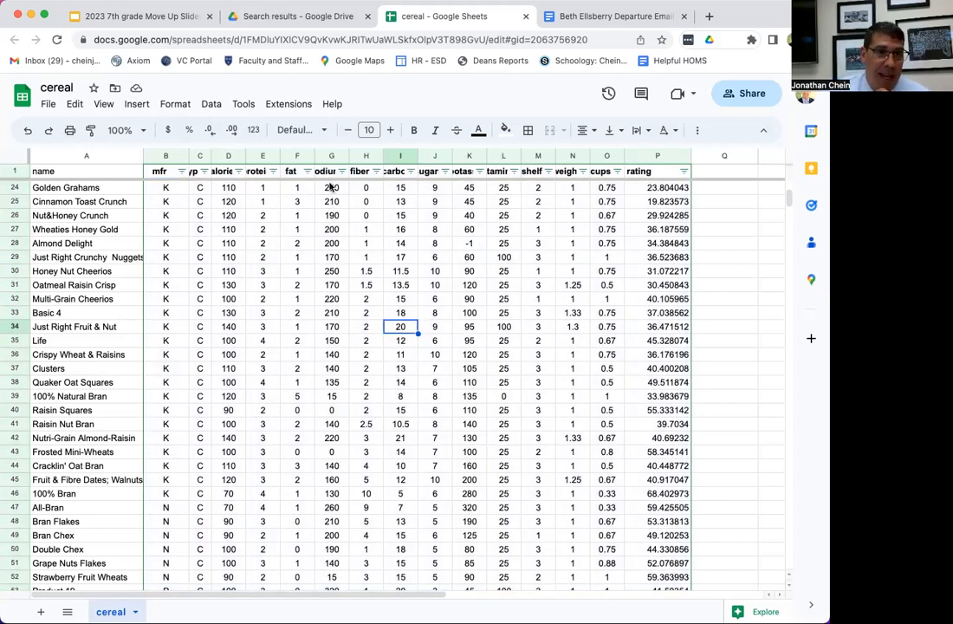
- Widen the columns from mfr through cups equally so their header names fit beside the filter icons
drag(169, 156, 611, 159)
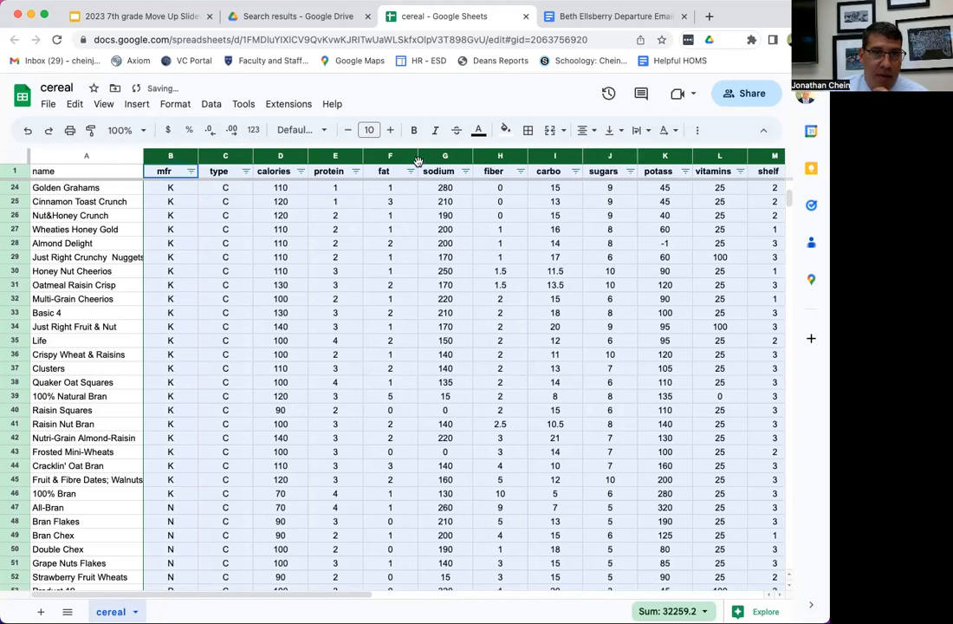
mouse_move(418, 159)
mouse_down()
mouse_move(358, 154)
mouse_move(411, 157)
mouse_up()
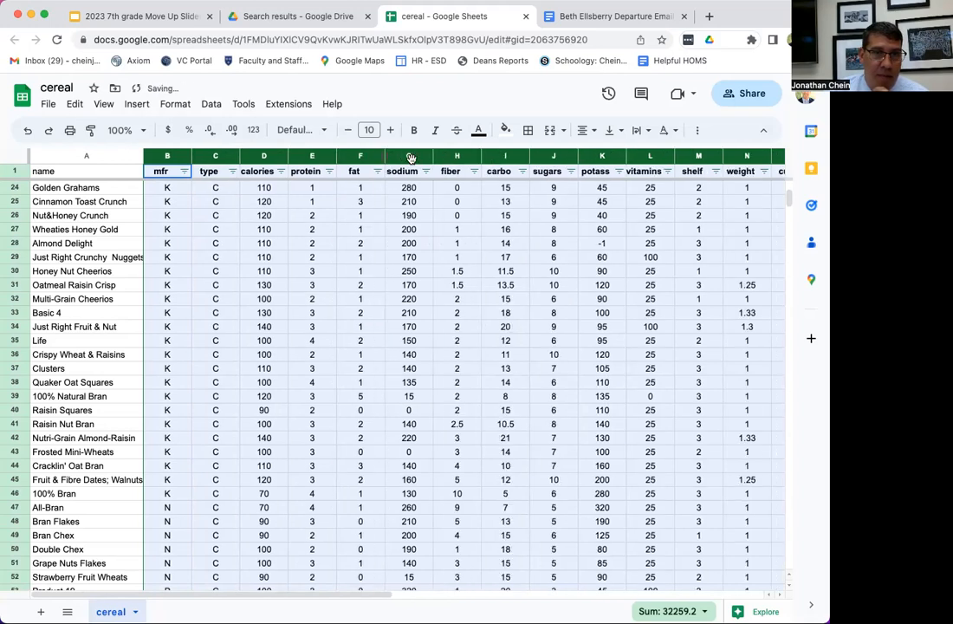
click(176, 105)
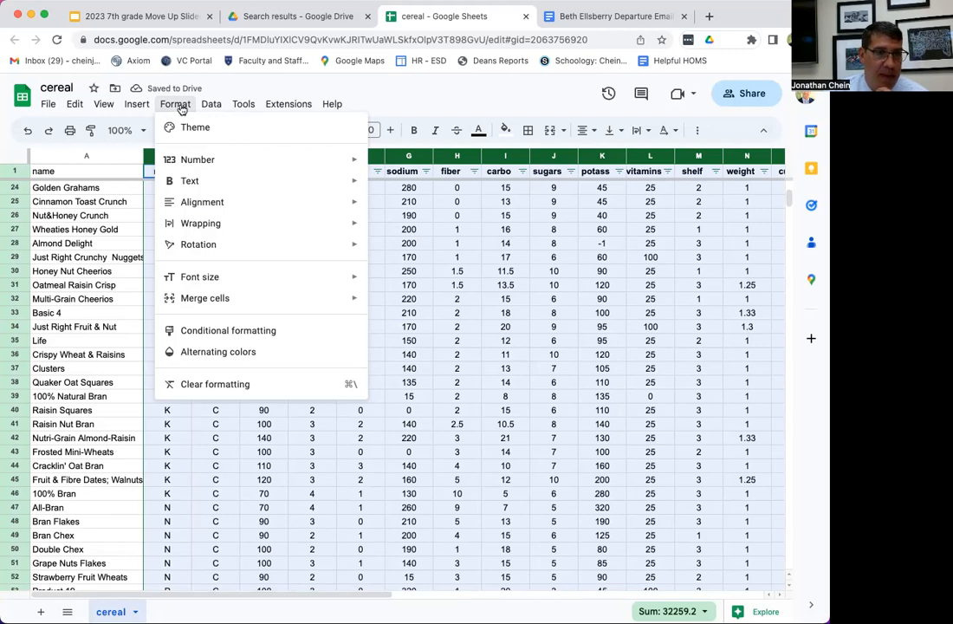
click(455, 244)
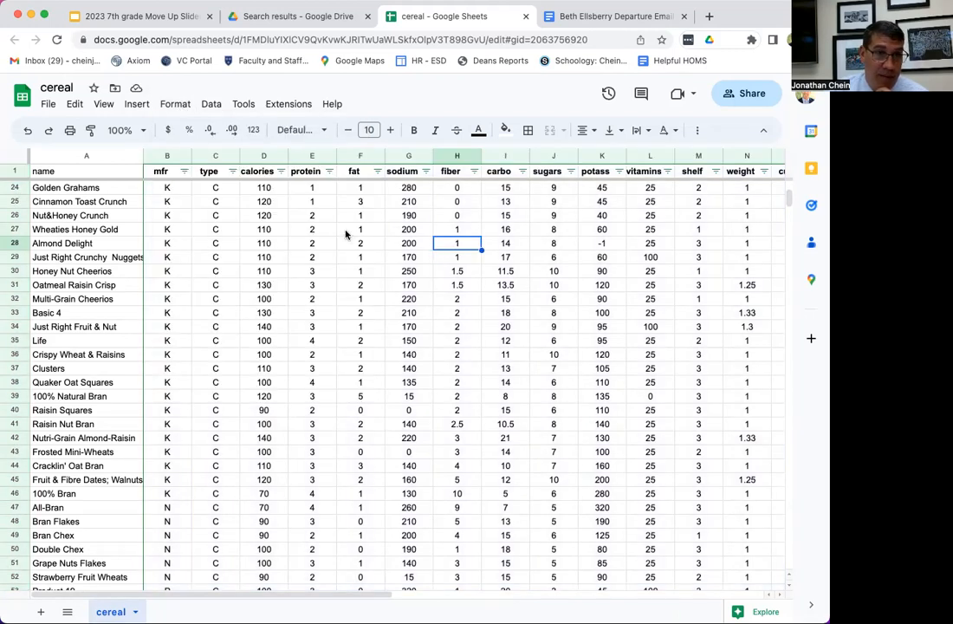
- Clear all selected values in the mfr filter and show only manufacturer G
click(184, 171)
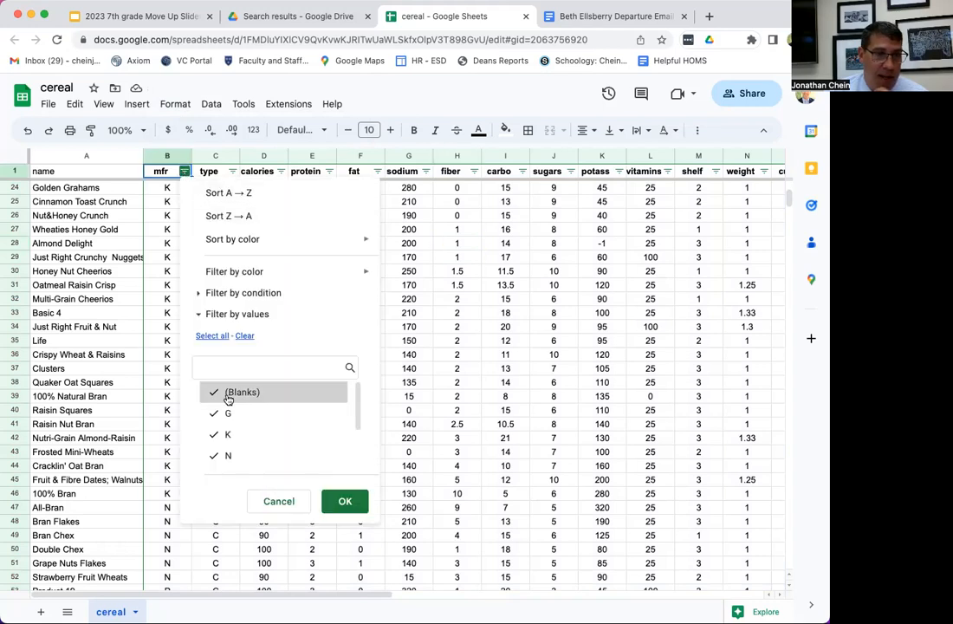
scroll(231, 390, down, 2)
click(245, 336)
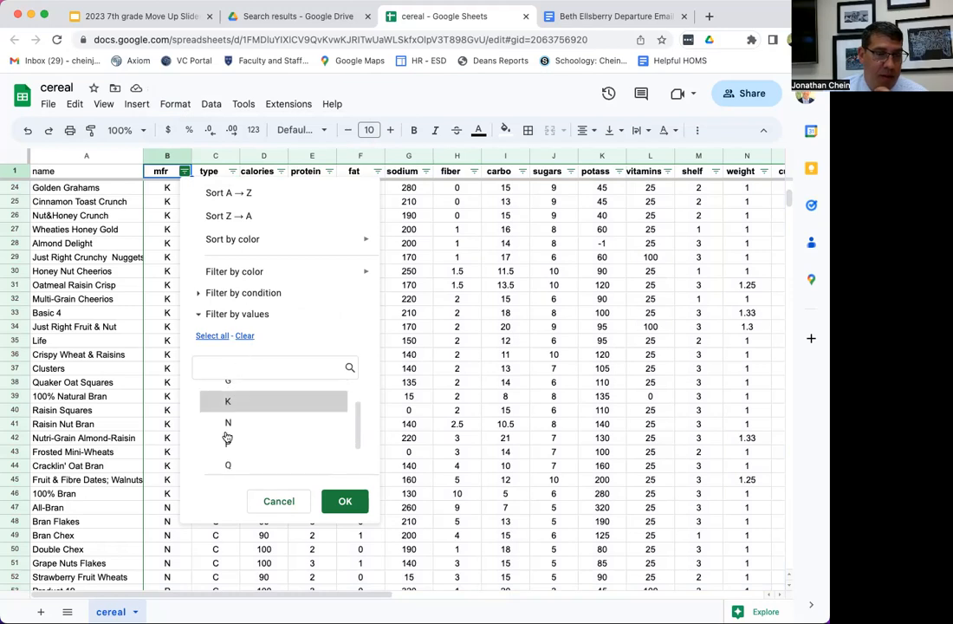
click(216, 447)
scroll(218, 451, up, 1)
scroll(217, 442, up, 2)
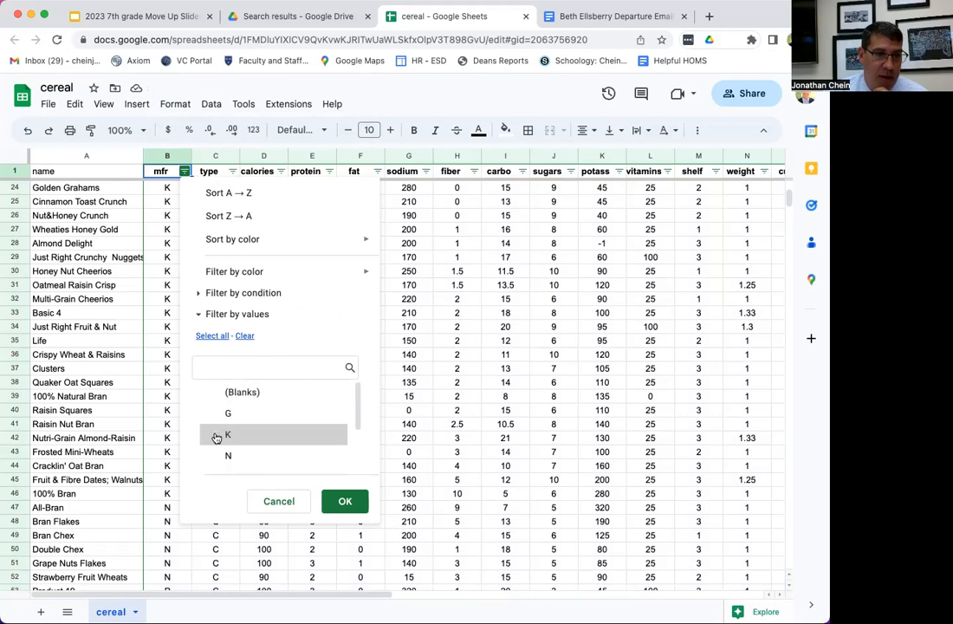
click(214, 415)
click(327, 505)
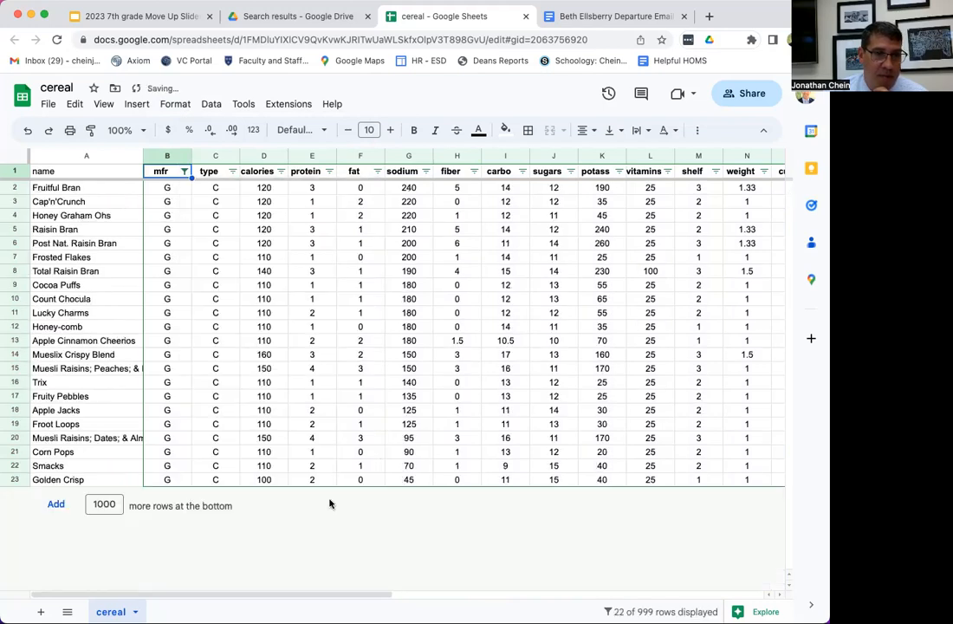
- Filter the fiber column by condition to show only values greater than 3
click(475, 172)
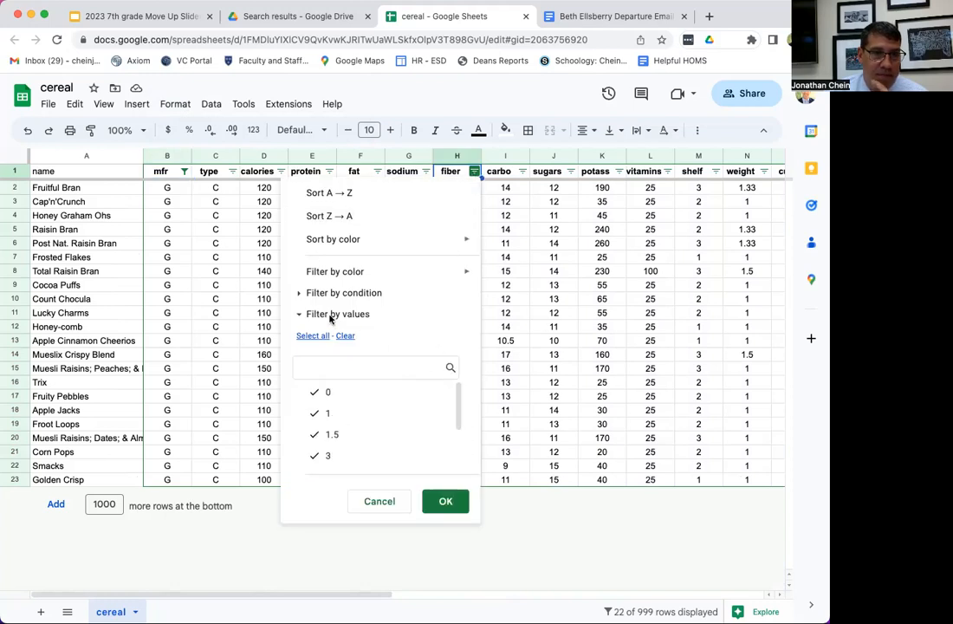
click(299, 295)
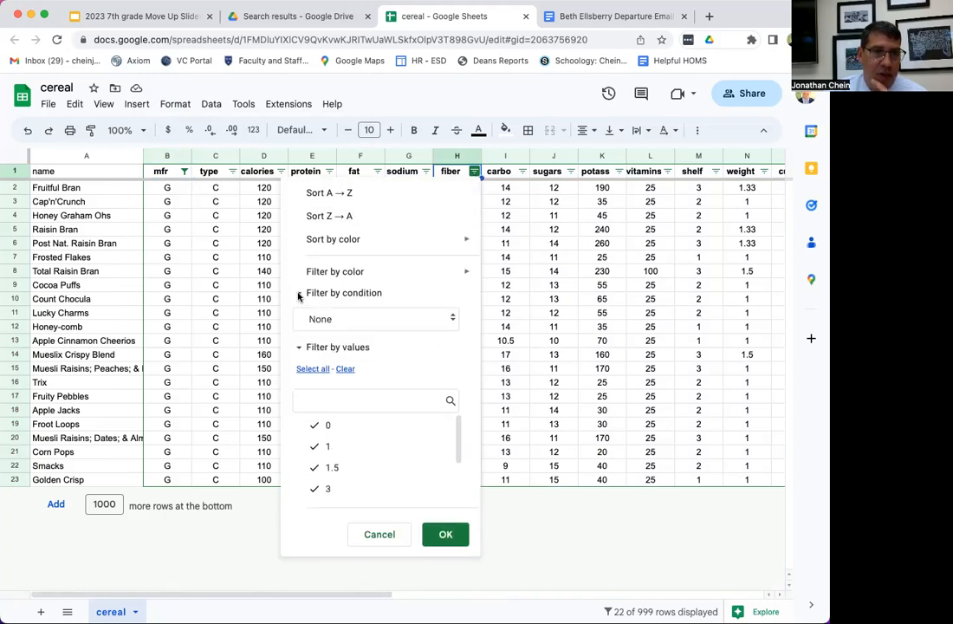
click(332, 321)
scroll(379, 427, down, 3)
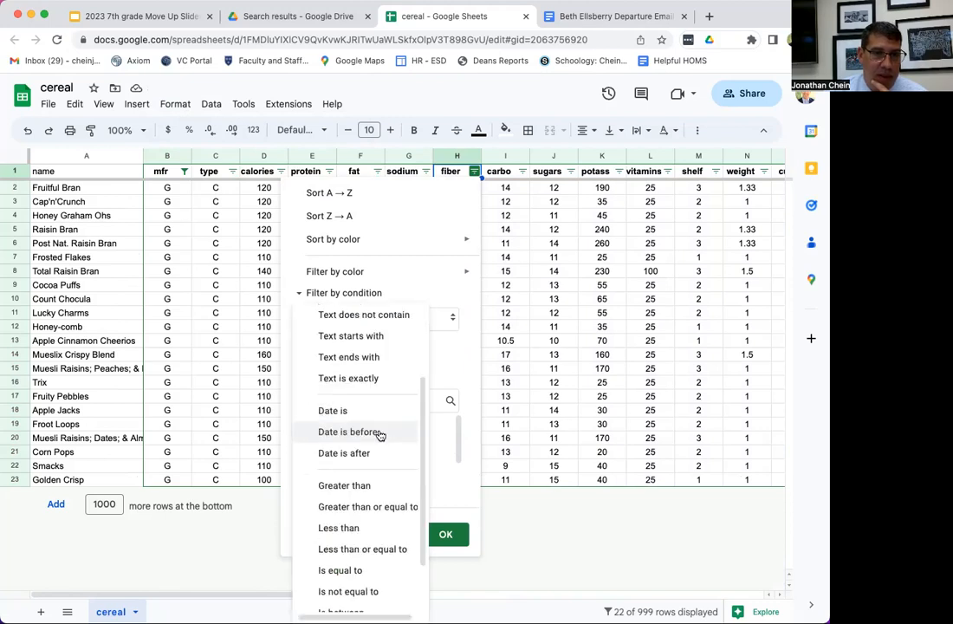
click(377, 485)
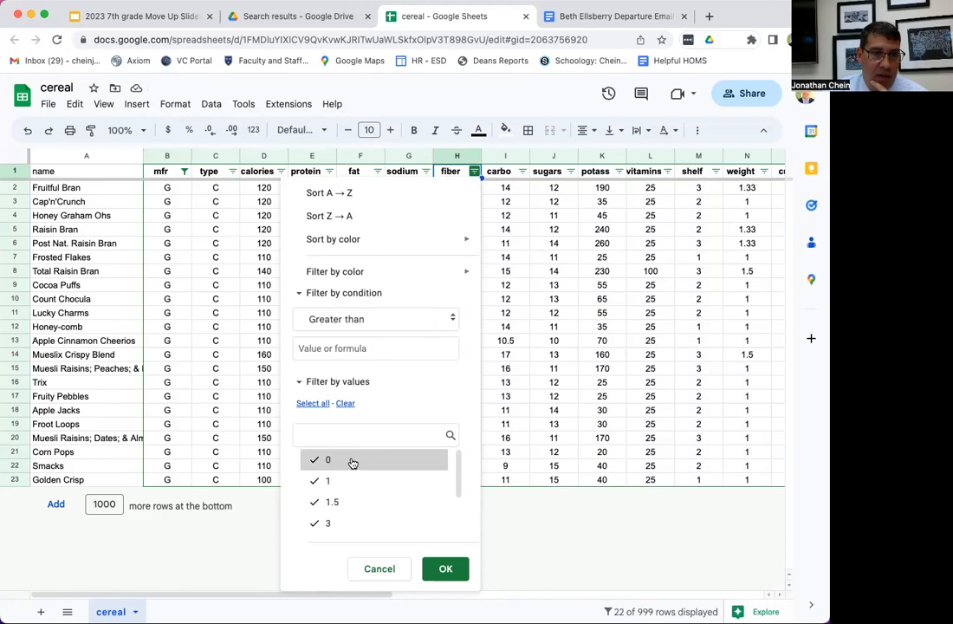
click(364, 350)
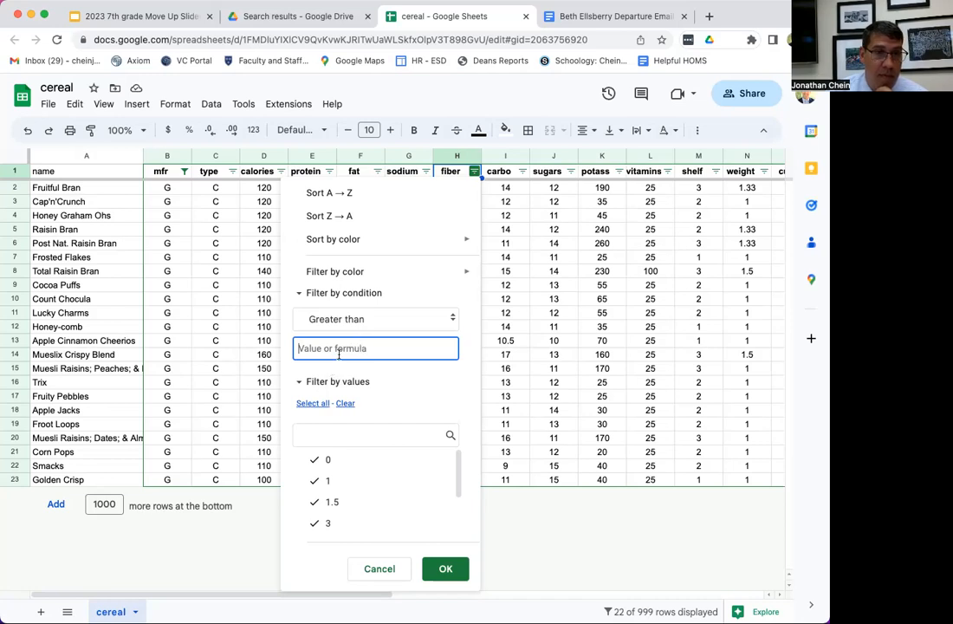
click(435, 377)
click(388, 352)
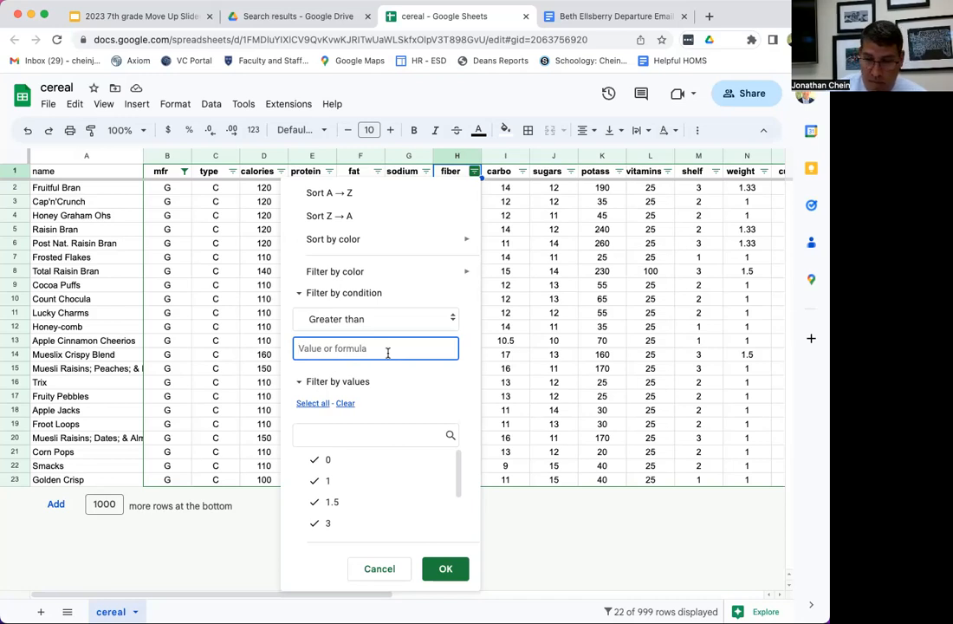
text(3)
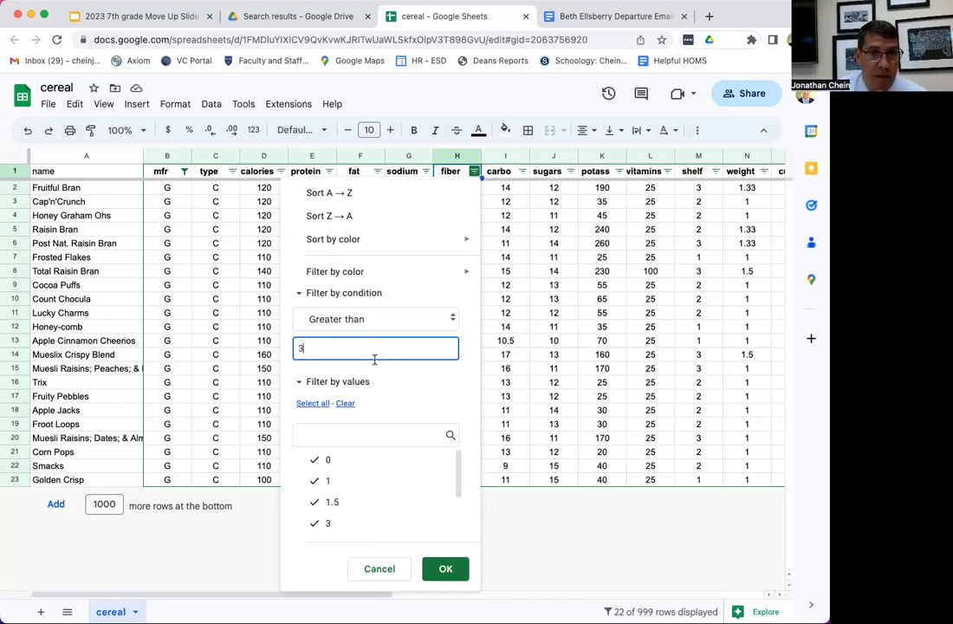
click(457, 574)
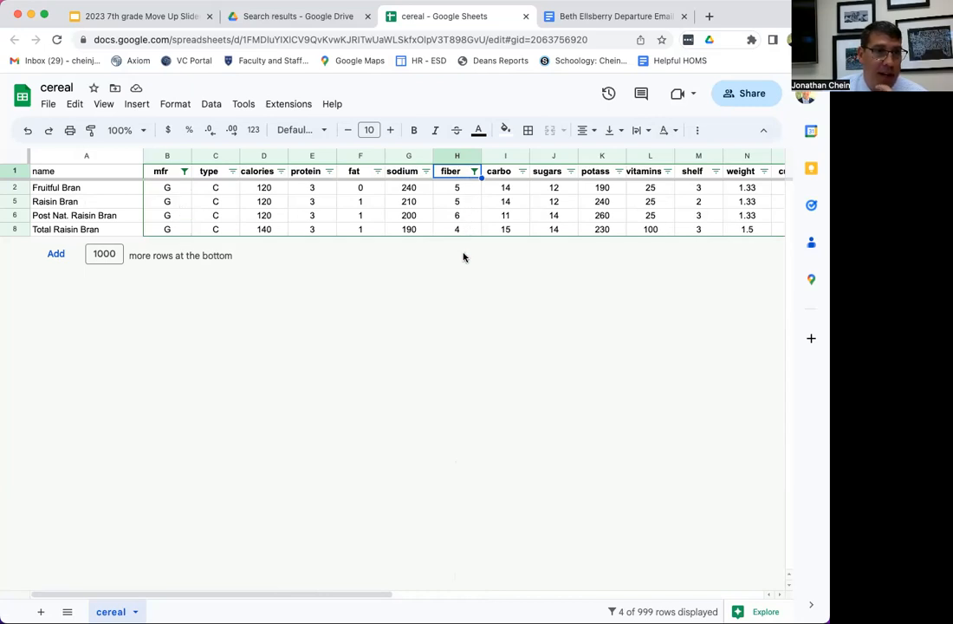
- Sort the filtered rows by fiber from A to Z and reopen the fiber column's filter options
click(474, 171)
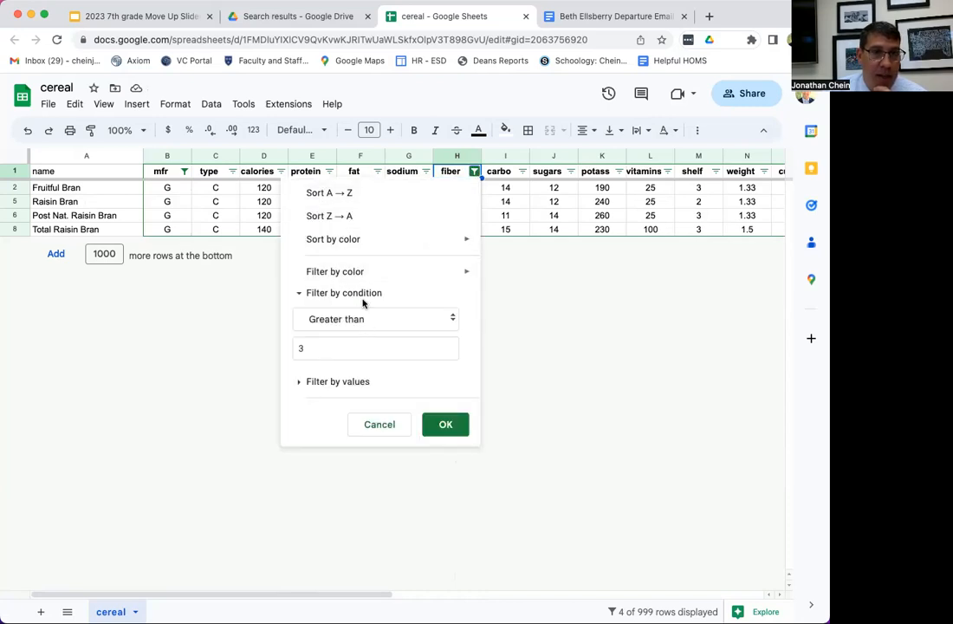
click(359, 195)
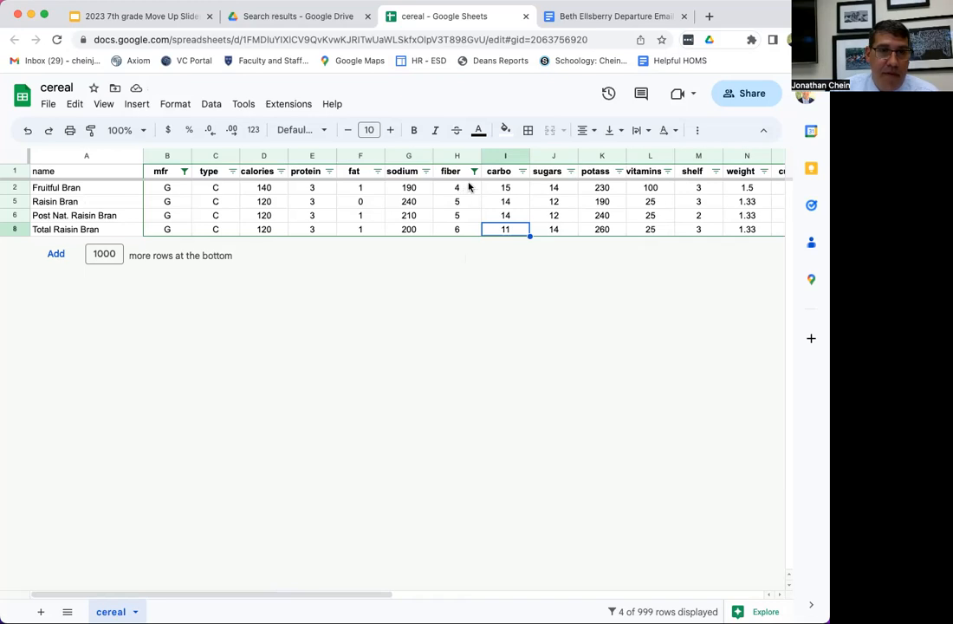
click(475, 172)
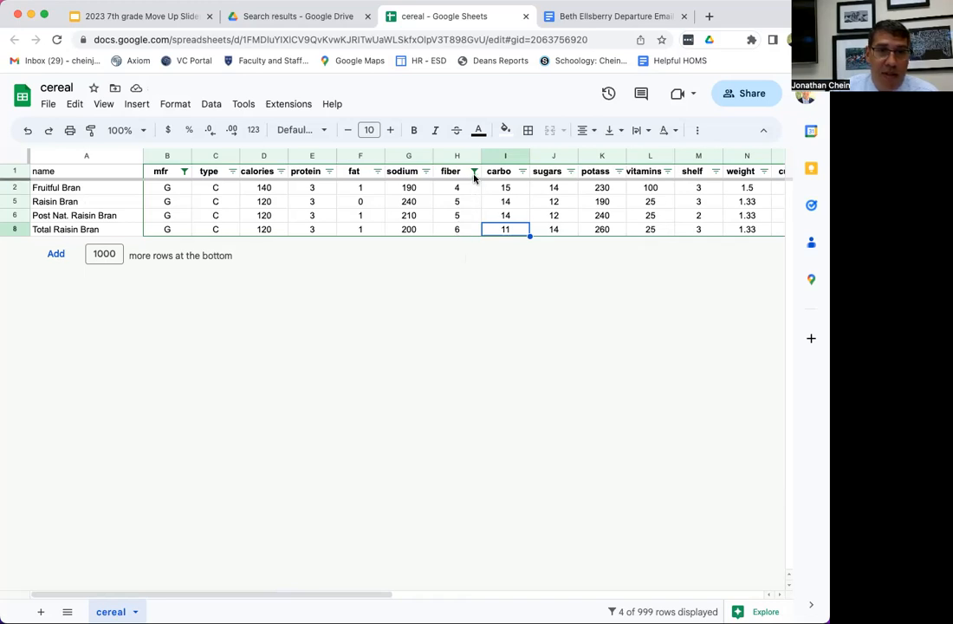
click(475, 173)
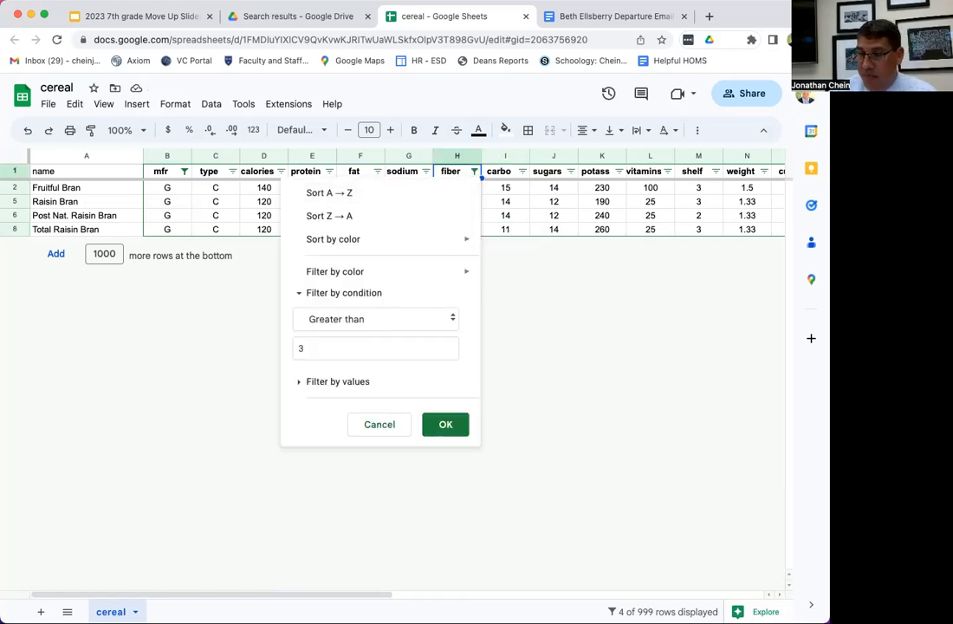